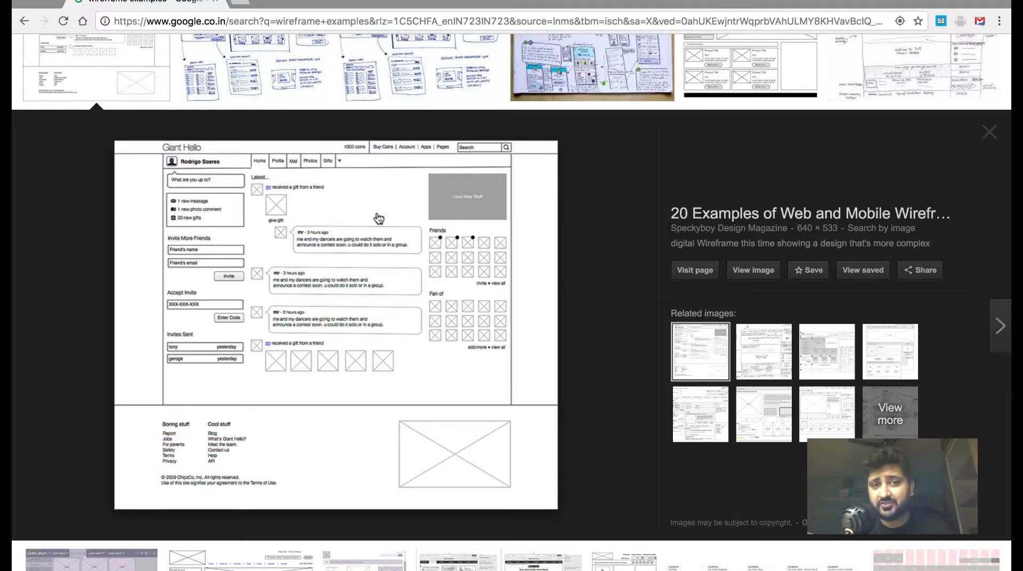
pyautogui.click(288, 84)
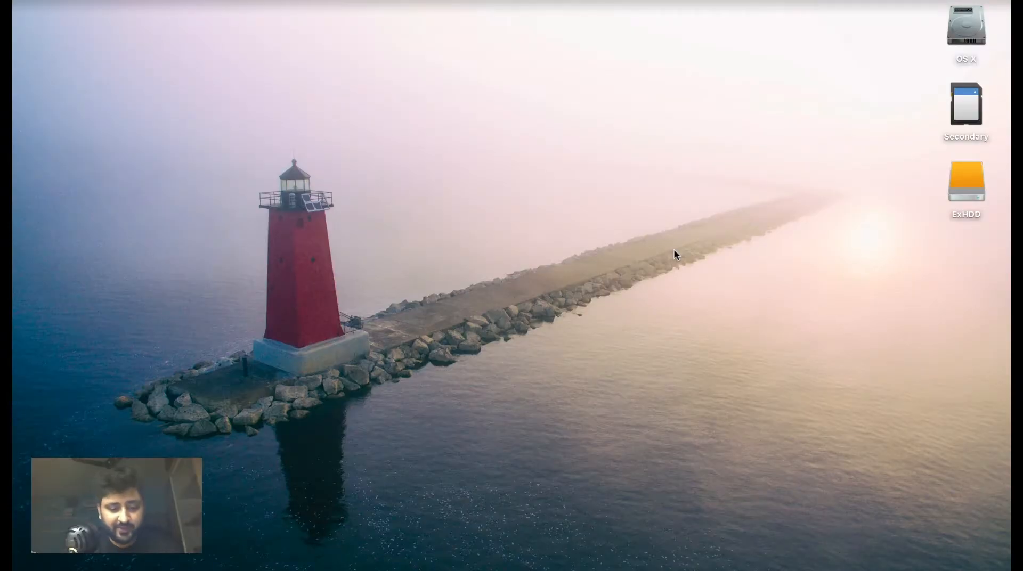
# Launch Balsamiq Mockups 3, allow the downloaded application to open, and enlarge its window to fill the screen.
pyautogui.hotkey('alt', 'space')
pyautogui.write('bal')
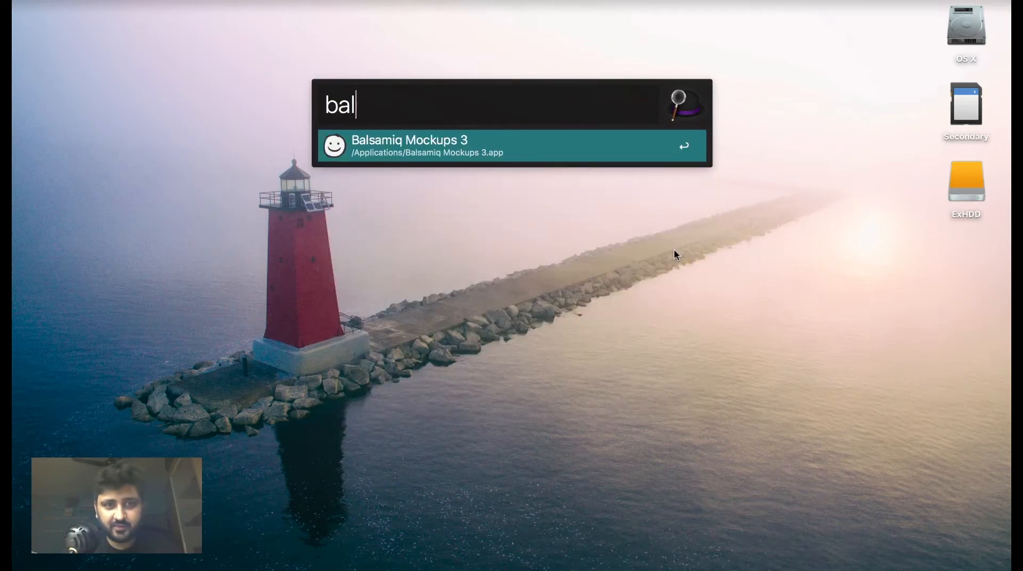
pyautogui.press('Return')
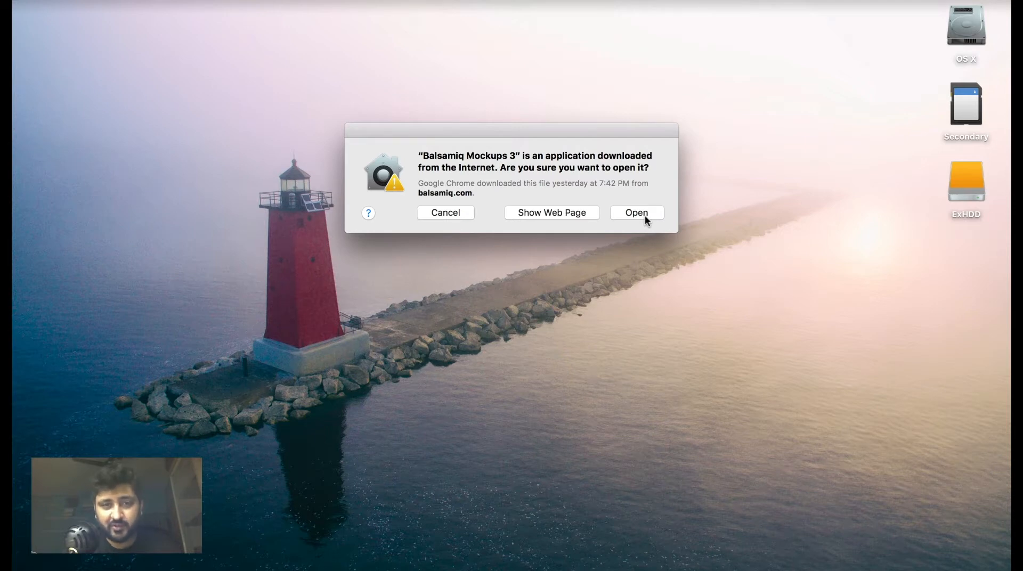
pyautogui.click(644, 215)
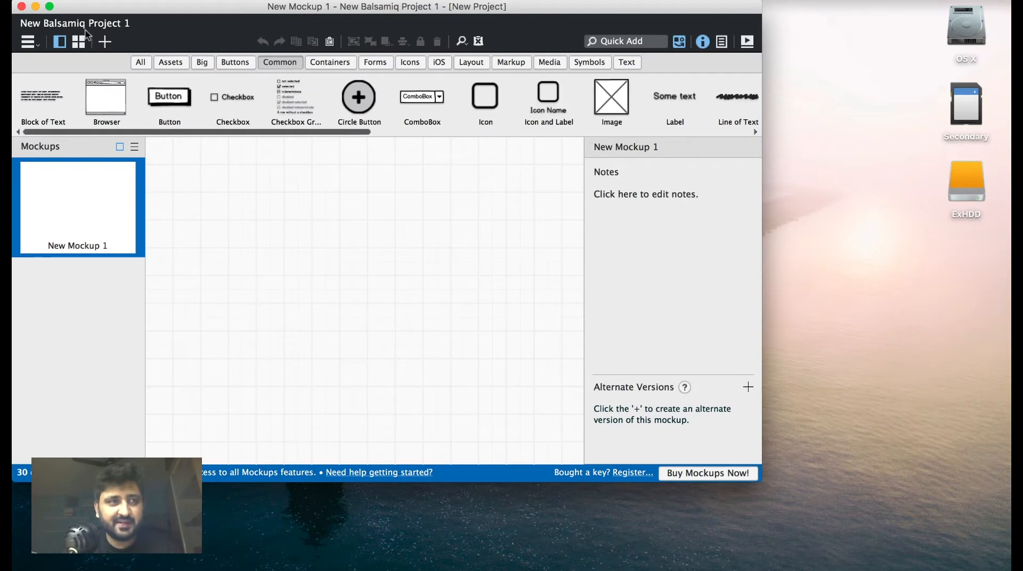
pyautogui.click(49, 6)
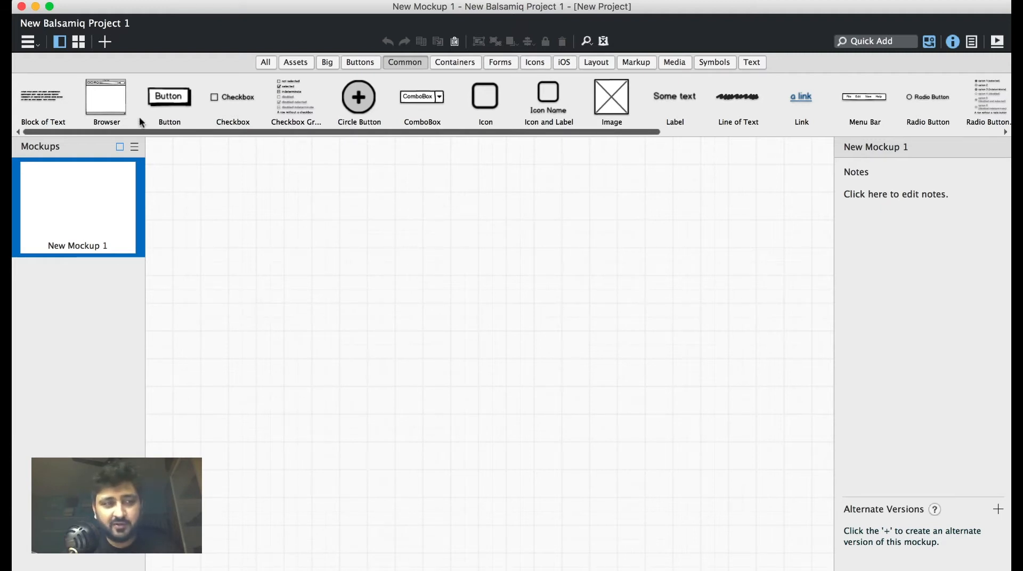
# Look through the UI component library, including the Common, Containers, Forms, Icons, iOS, Symbols and All categories.
pyautogui.moveTo(139, 131); pyautogui.dragTo(376, 133)
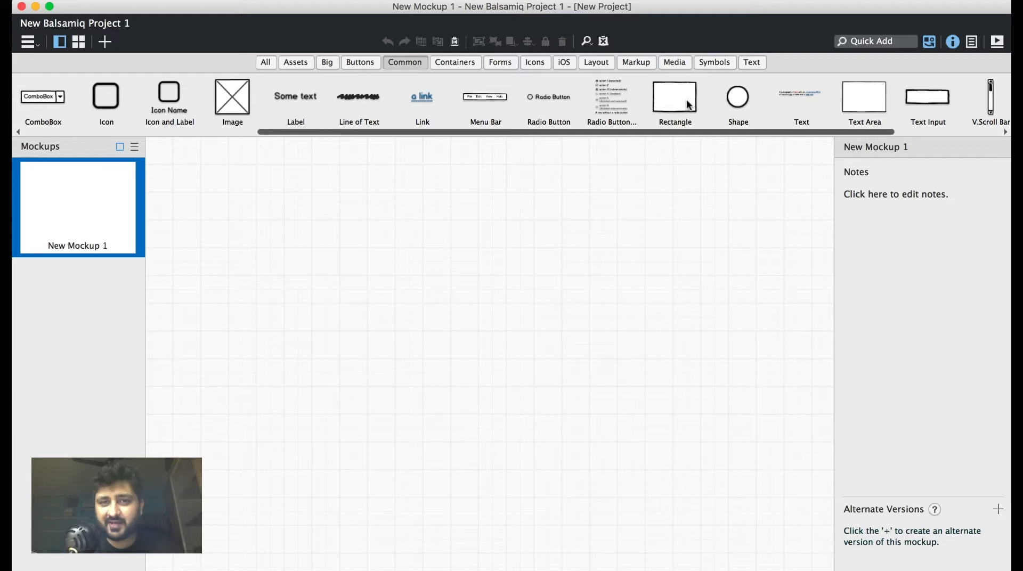
pyautogui.click(464, 63)
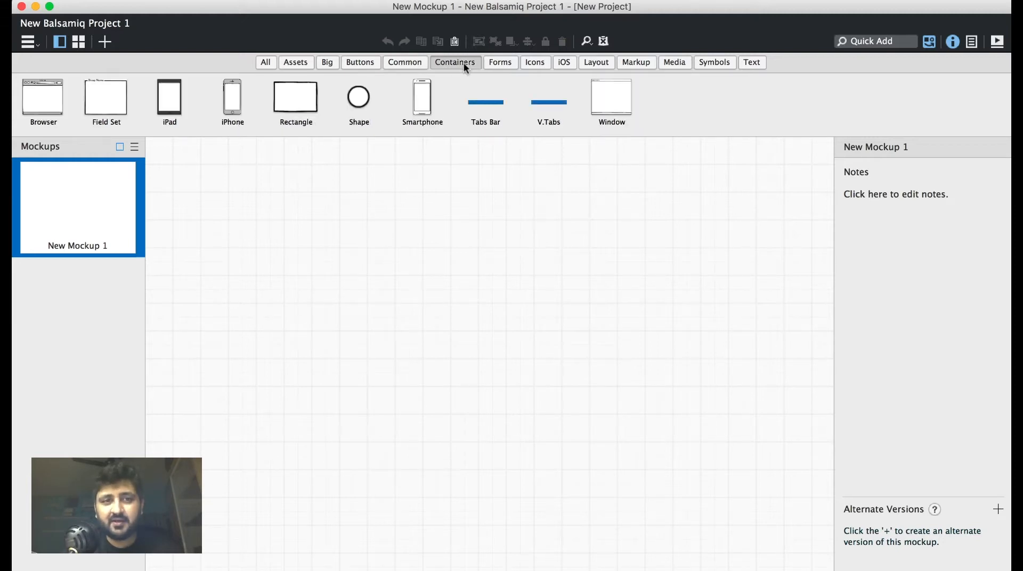
pyautogui.click(45, 101)
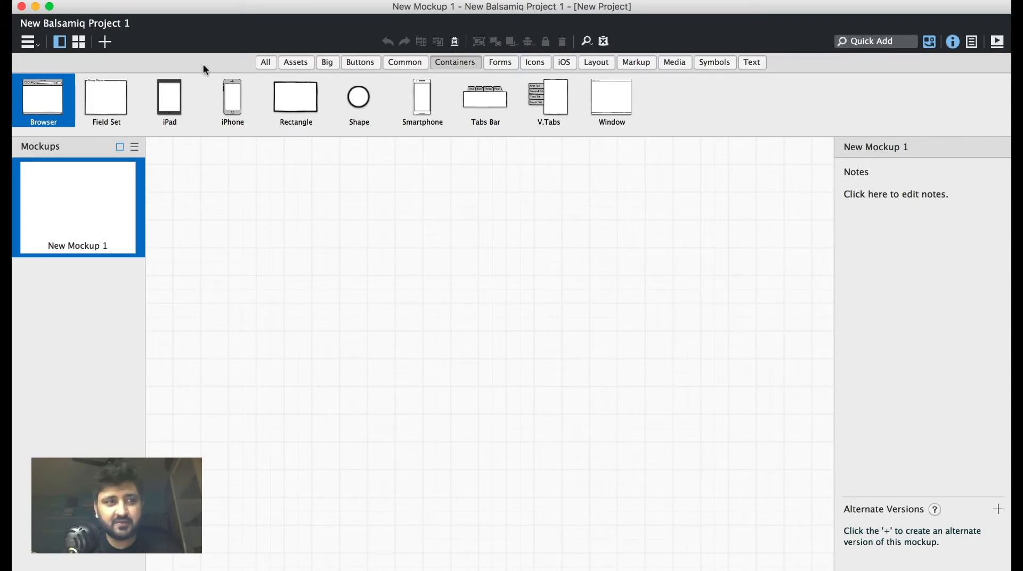
pyautogui.click(174, 94)
pyautogui.click(235, 93)
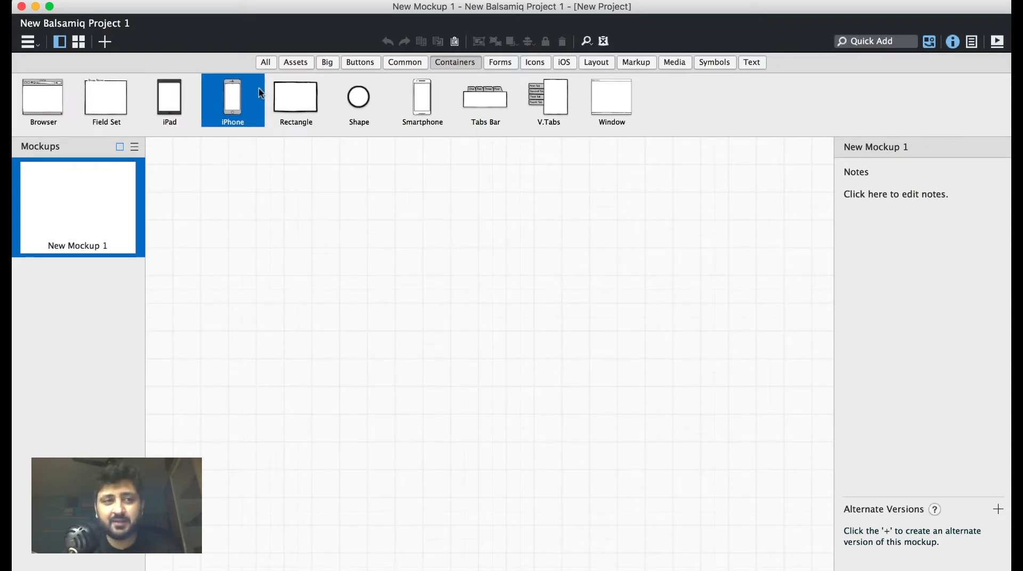
pyautogui.click(424, 96)
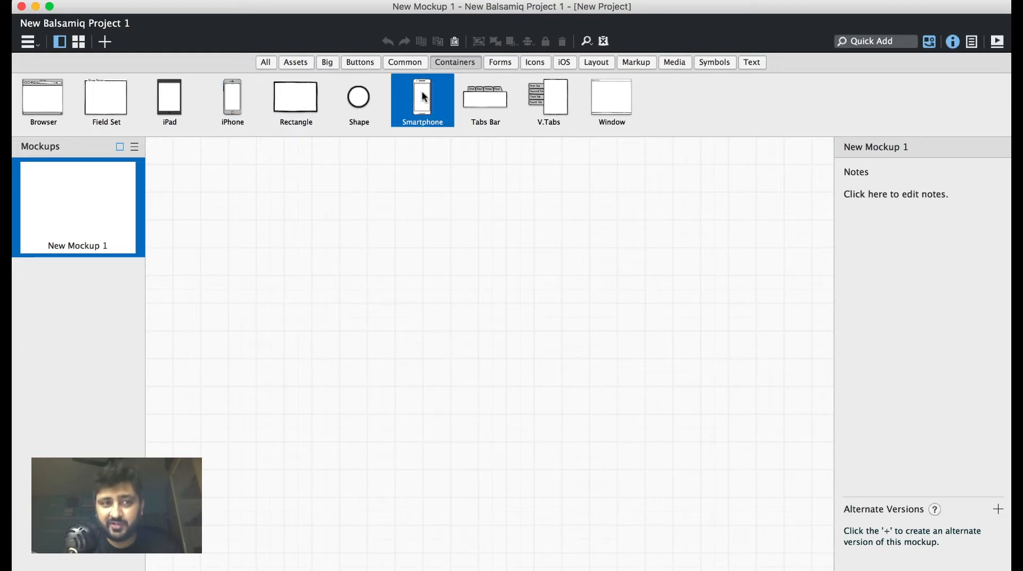
pyautogui.click(504, 62)
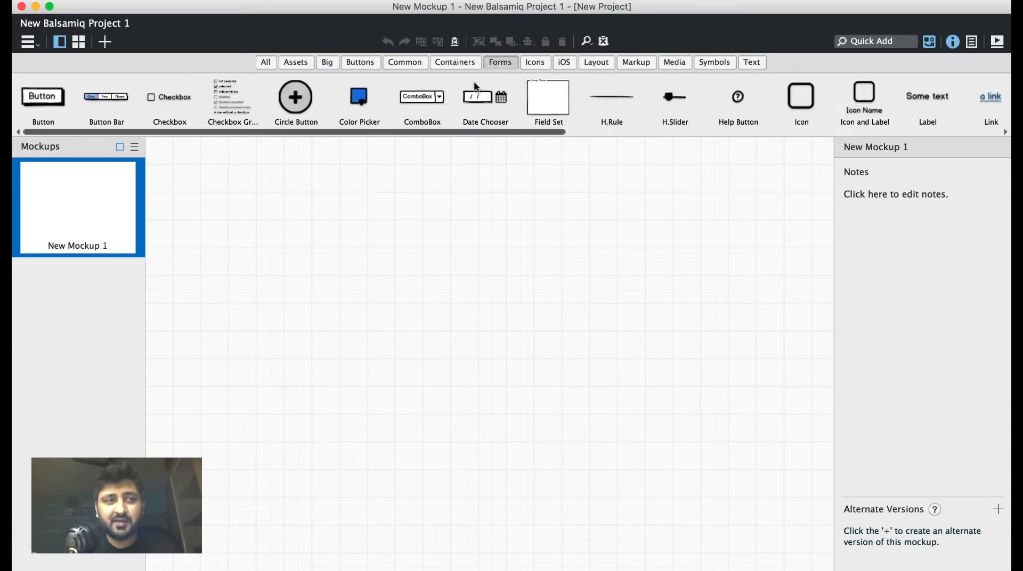
pyautogui.moveTo(375, 132); pyautogui.dragTo(247, 124)
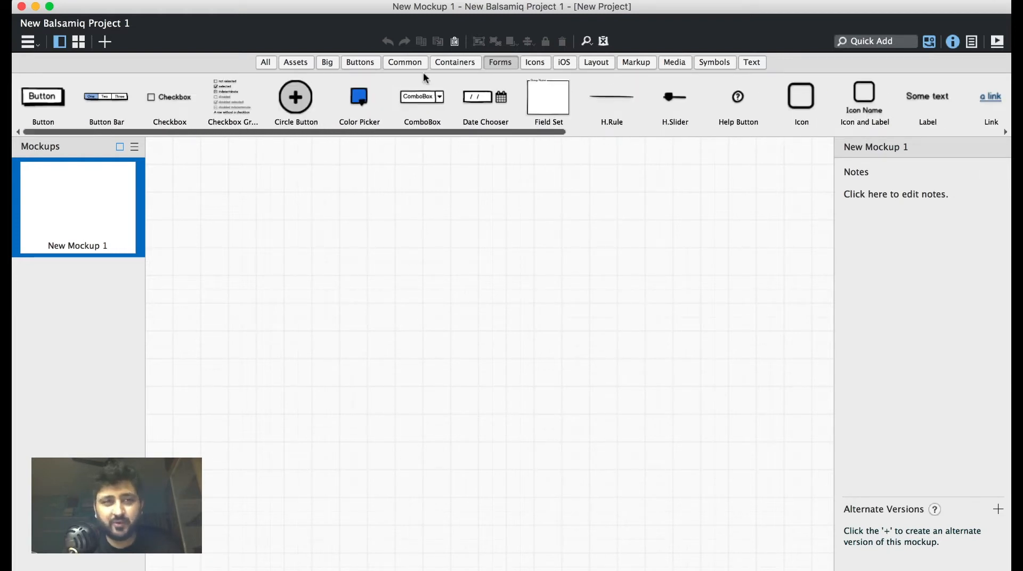
pyautogui.click(539, 62)
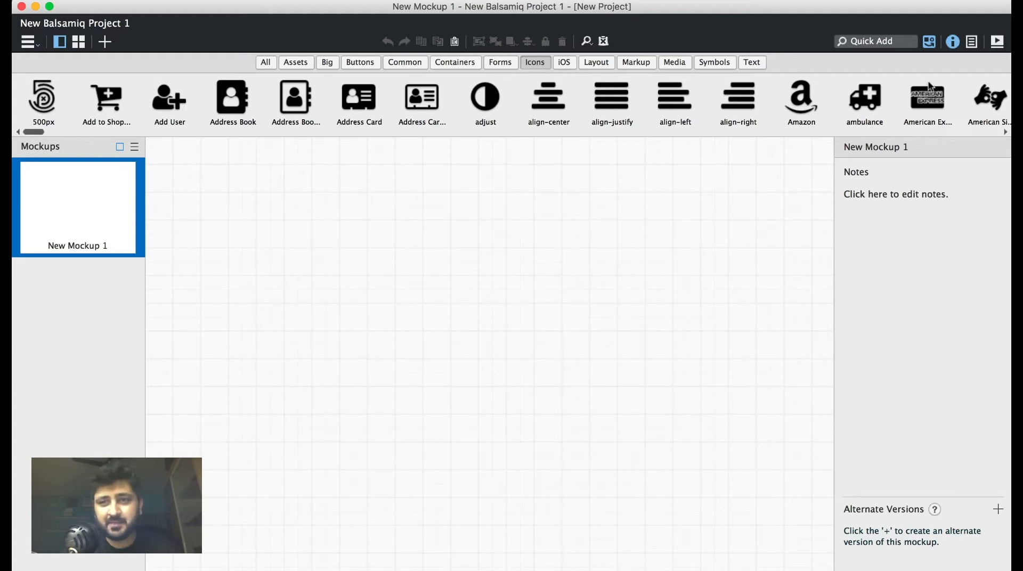
pyautogui.hscroll(5, 929, 86)
pyautogui.hscroll(5, 770, 120)
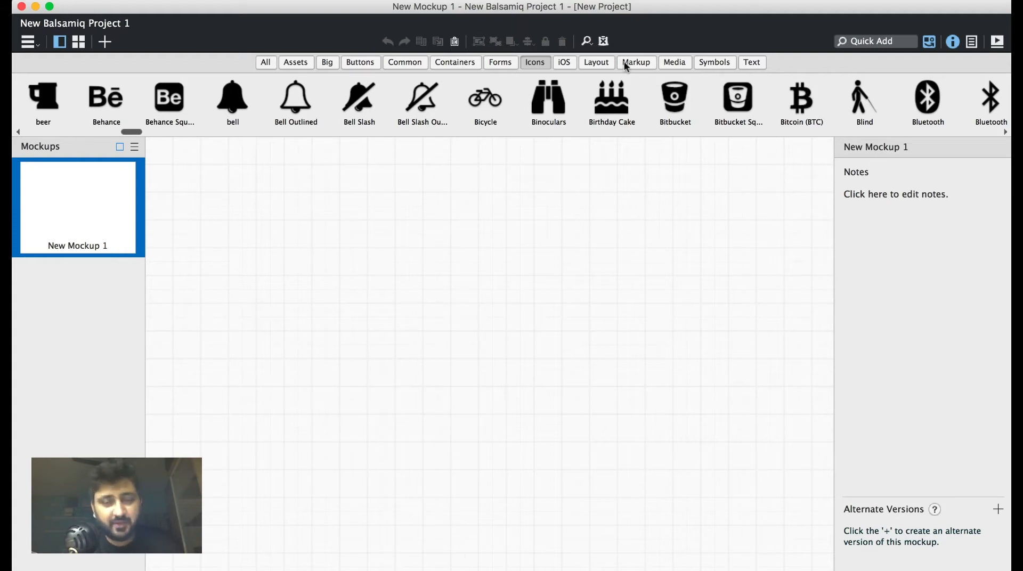
pyautogui.click(565, 63)
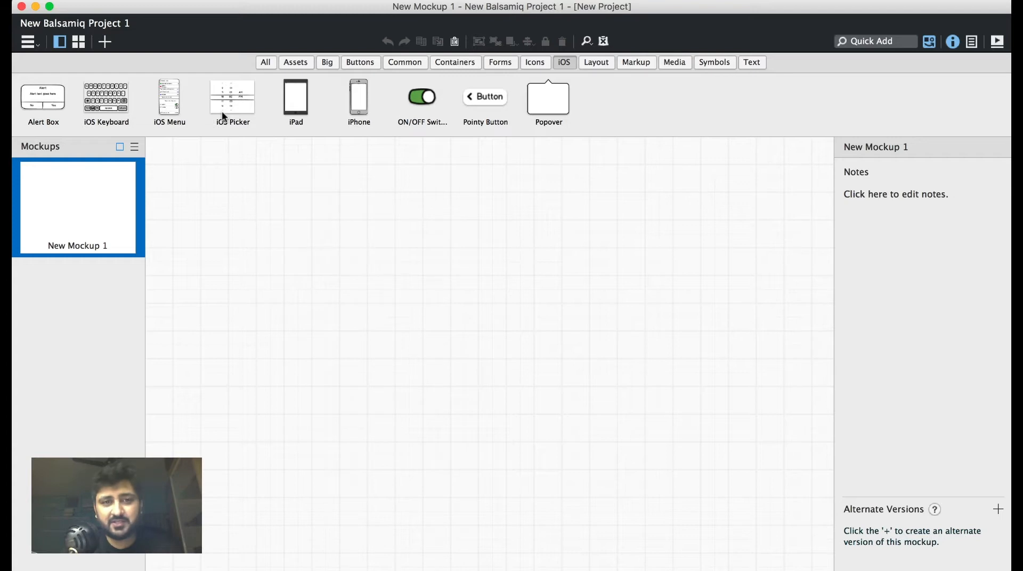
pyautogui.click(717, 62)
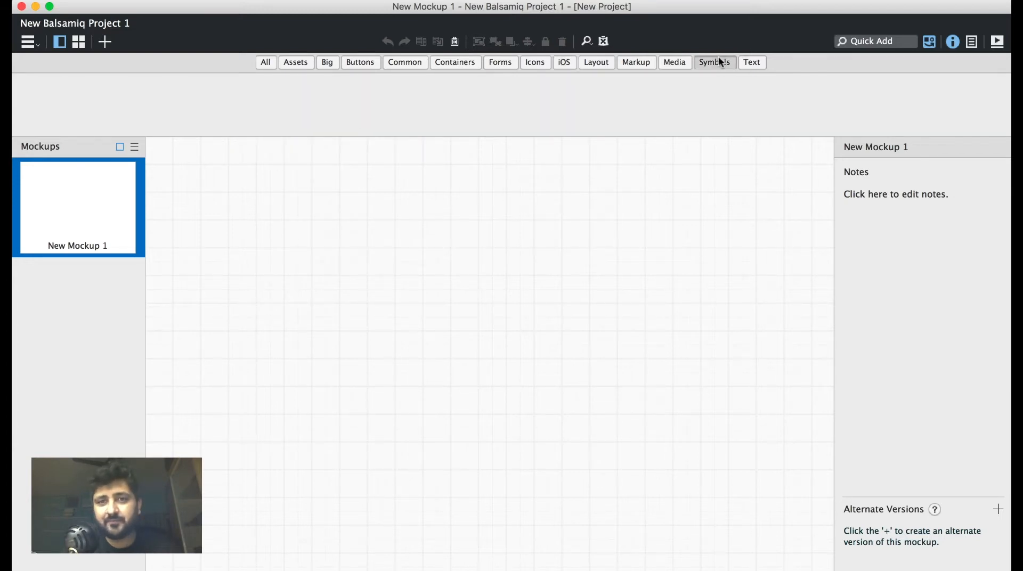
pyautogui.click(269, 63)
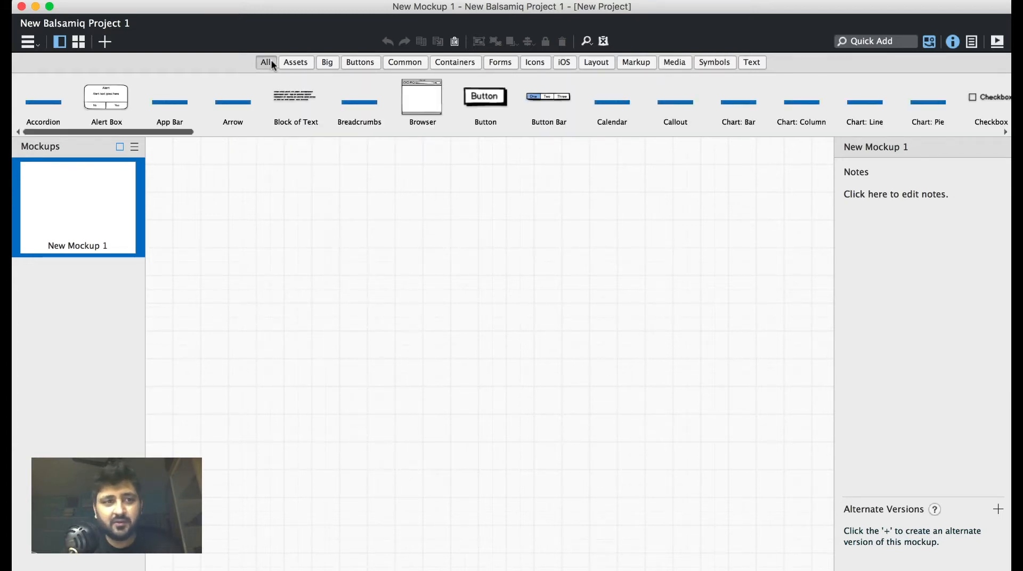
# Search the component library for "plus" without adding anything to the mockup.
pyautogui.click(895, 43)
pyautogui.write('plus')
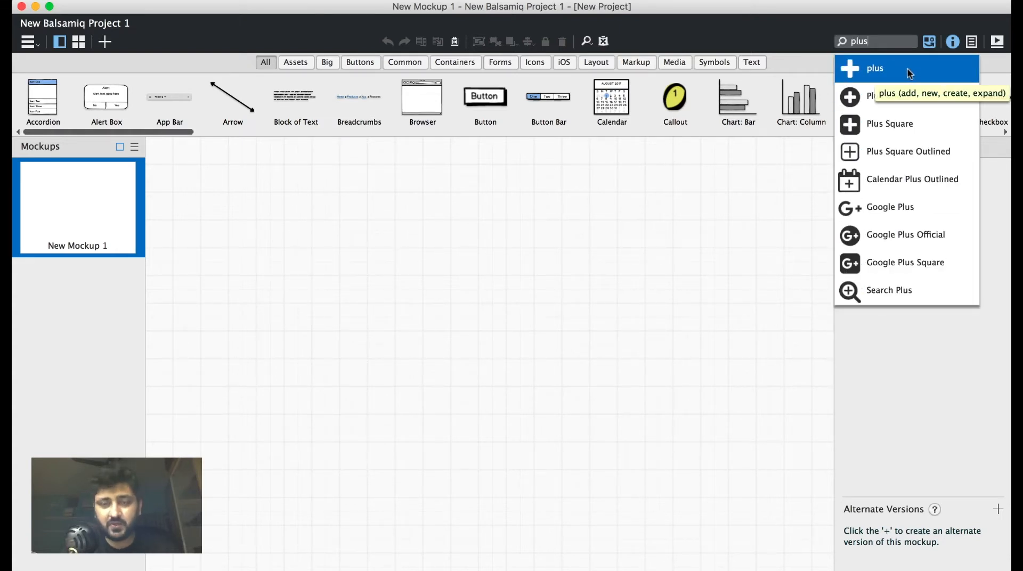
pyautogui.click(493, 315)
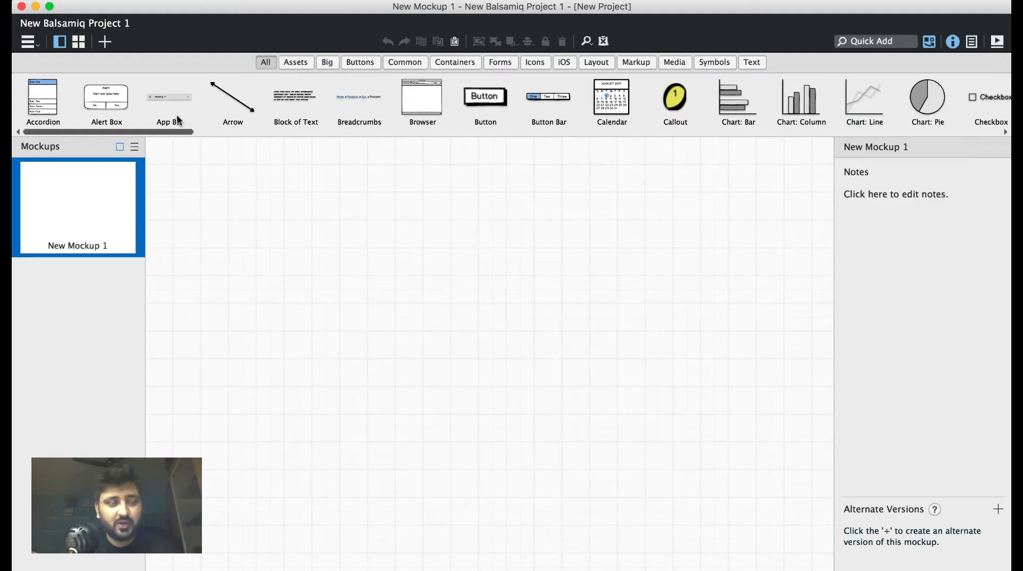
# Place a Browser container near the upper-left part of the canvas, at about X 92, Y 34.
pyautogui.click(457, 63)
pyautogui.moveTo(53, 101); pyautogui.dragTo(209, 160)
pyautogui.click(544, 406)
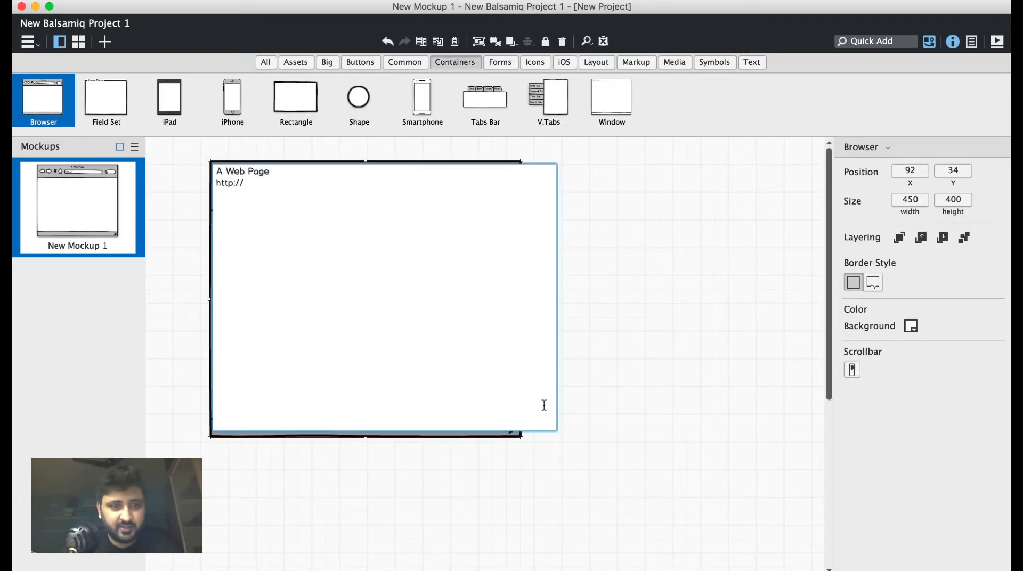
pyautogui.write('m')
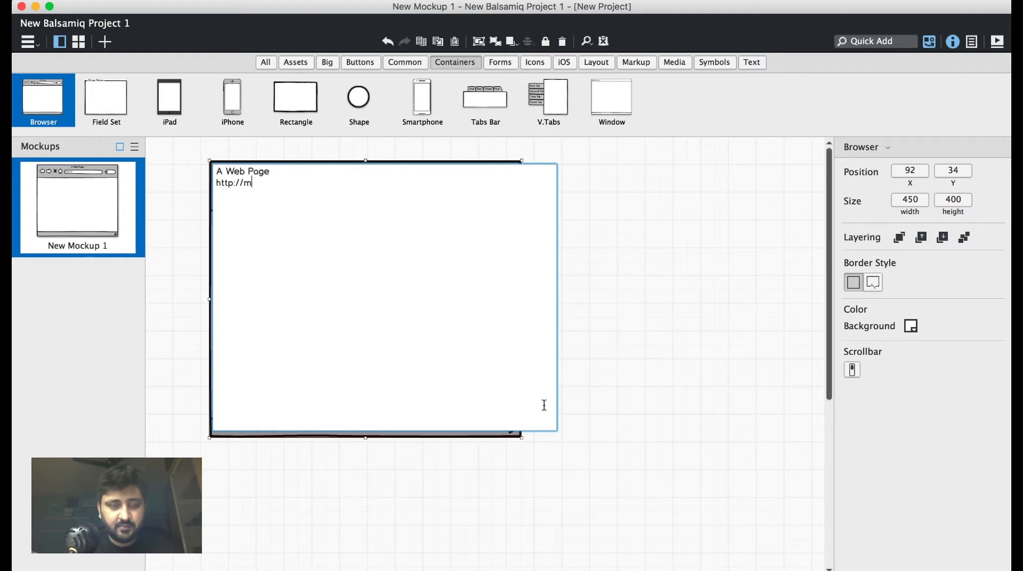
pyautogui.write('yaw')
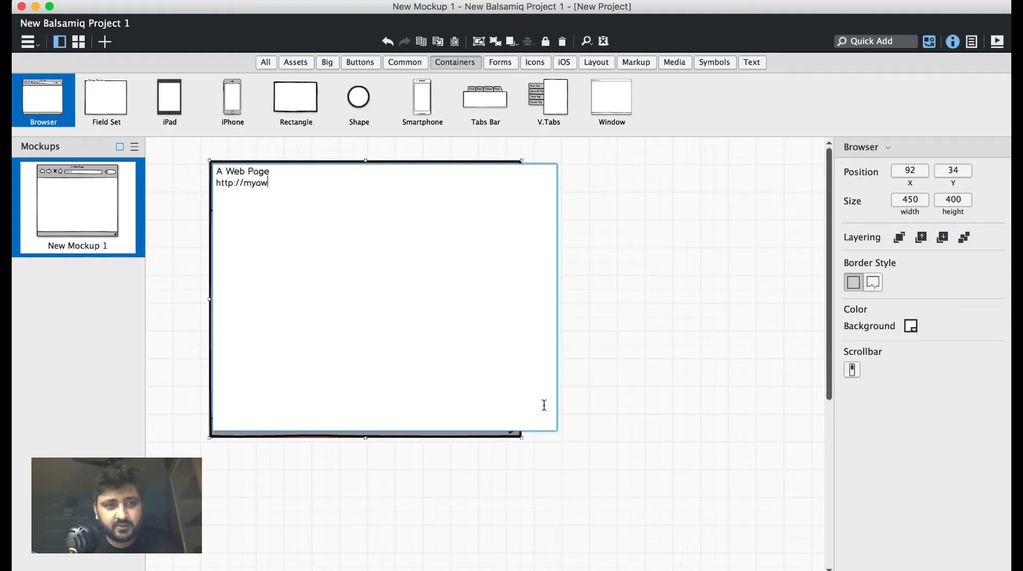
pyautogui.write('esomewir')
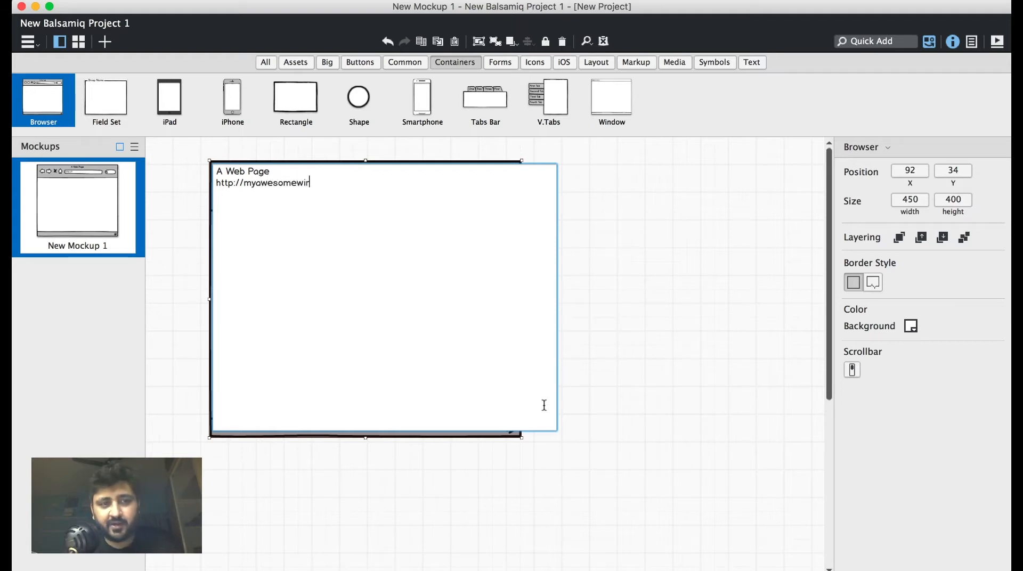
pyautogui.write('eframe')
pyautogui.press('Return')
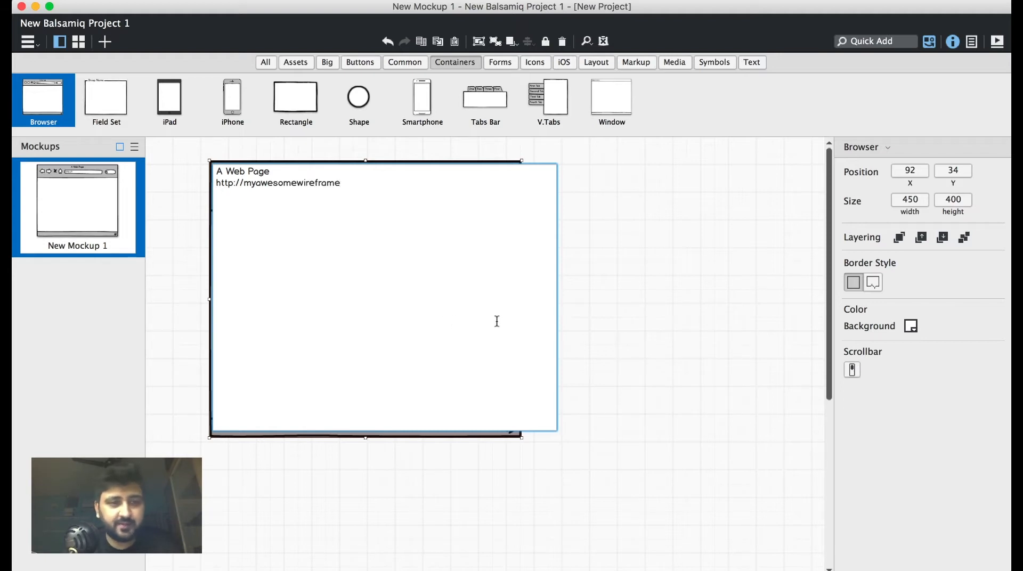
pyautogui.click(642, 341)
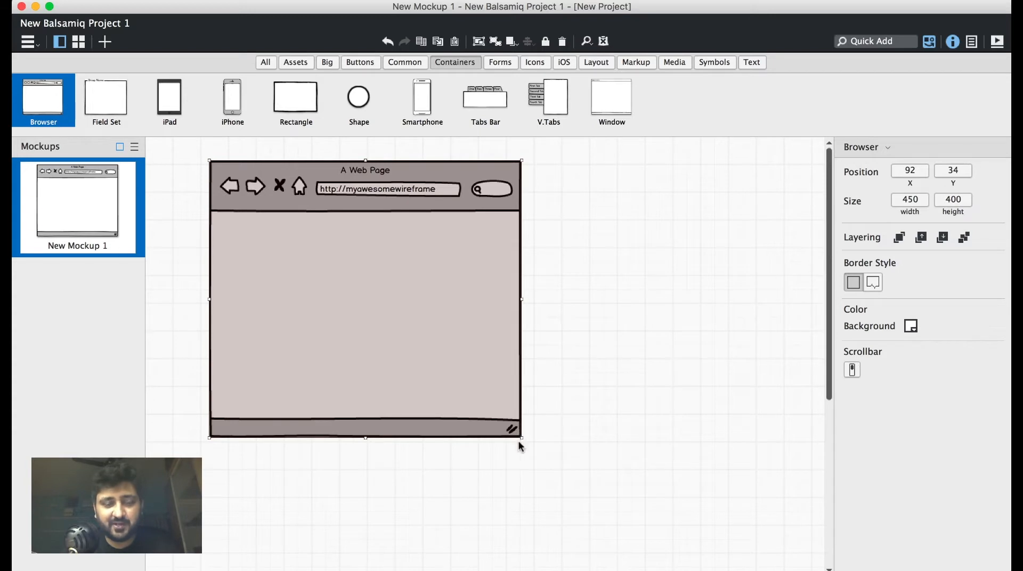
# Enlarge the browser container from its lower-right corner to about 869 by 588.
pyautogui.click(561, 407)
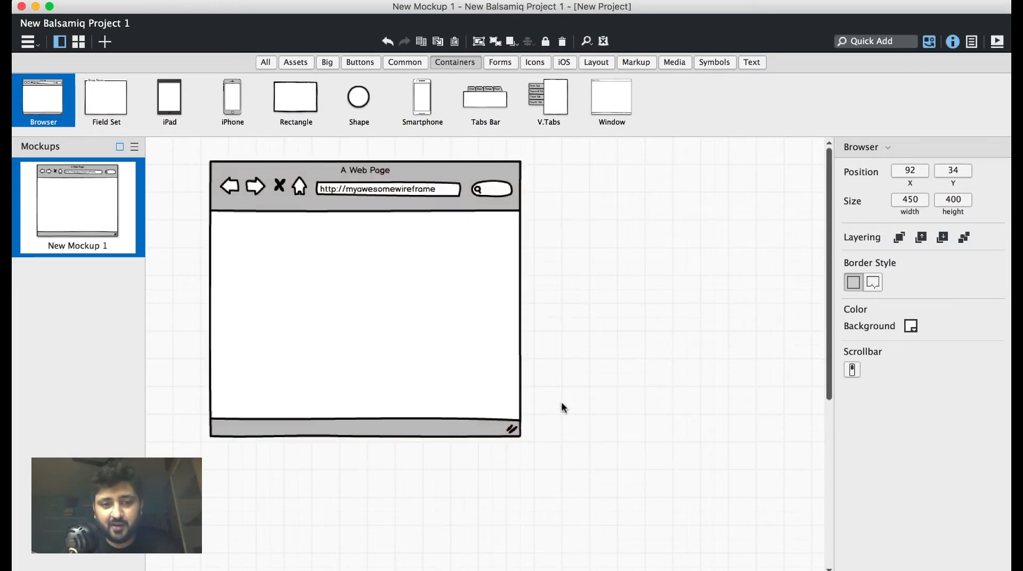
pyautogui.click(509, 429)
pyautogui.click(656, 347)
pyautogui.click(458, 364)
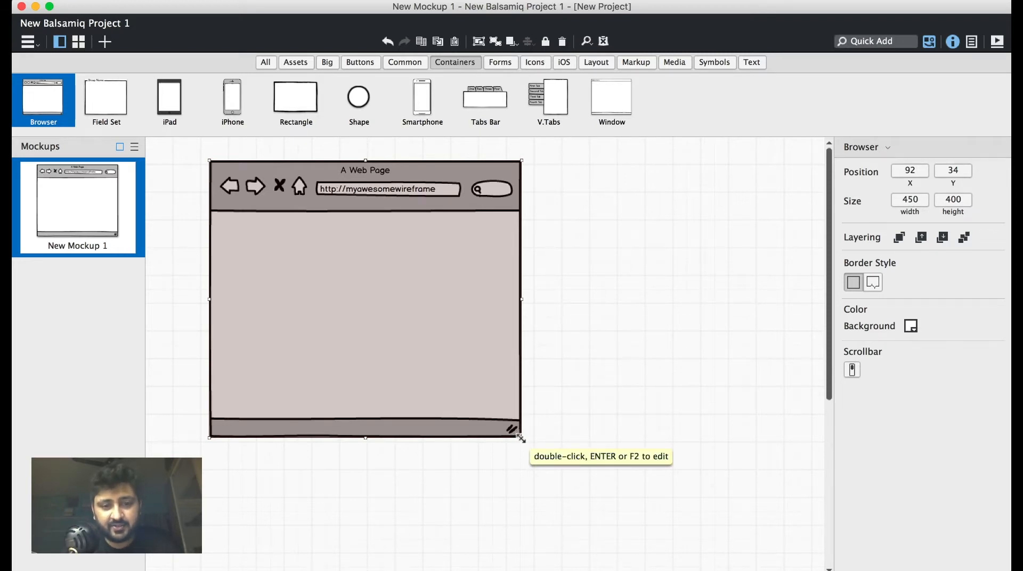
pyautogui.moveTo(521, 433); pyautogui.dragTo(789, 565)
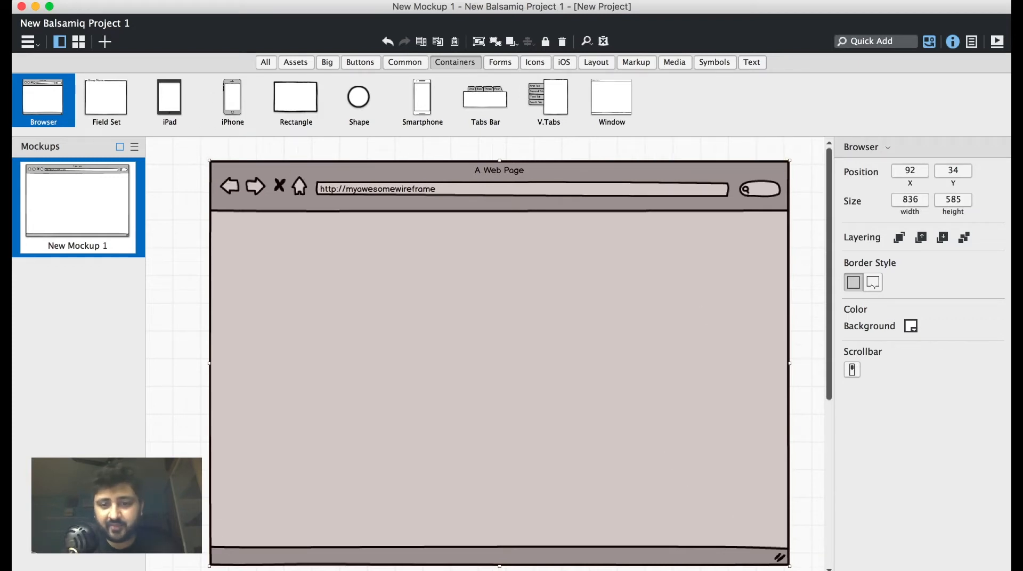
pyautogui.moveTo(789, 566); pyautogui.dragTo(810, 566)
# Lock the browser container in place on the canvas.
pyautogui.rightClick(634, 169)
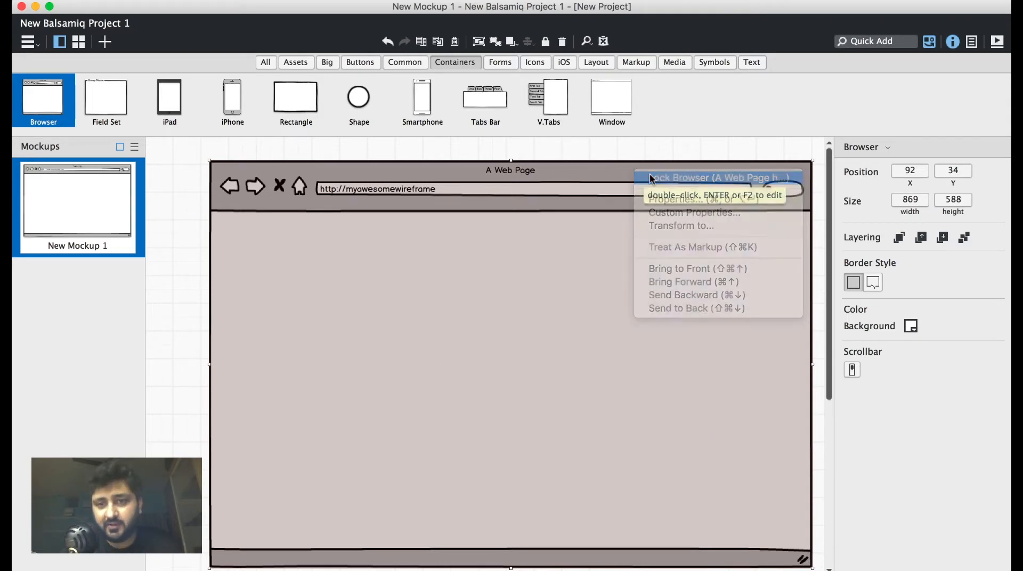
pyautogui.click(652, 177)
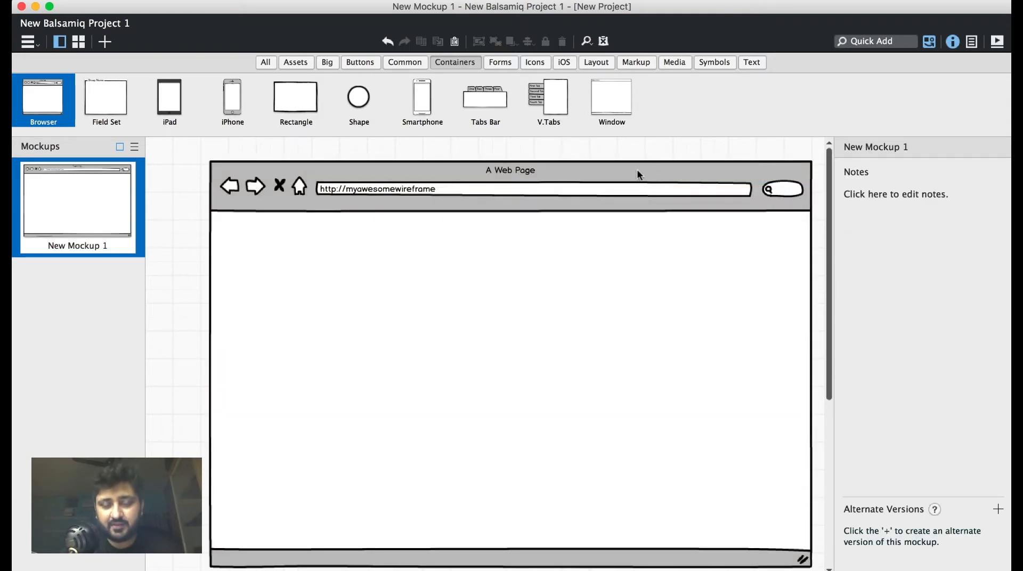
# Unlock the browser container and lock it again.
pyautogui.rightClick(637, 174)
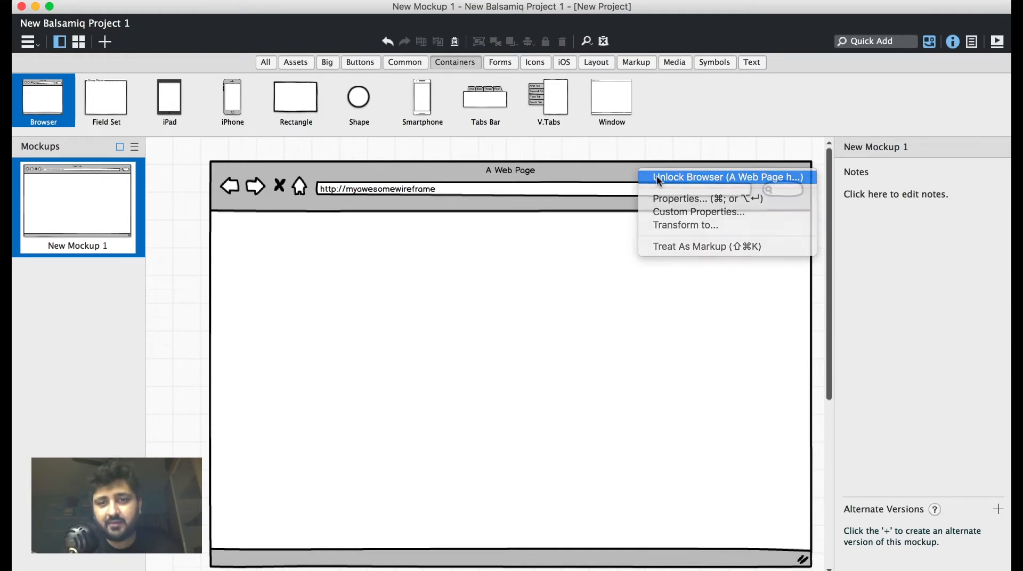
pyautogui.click(660, 177)
pyautogui.rightClick(657, 178)
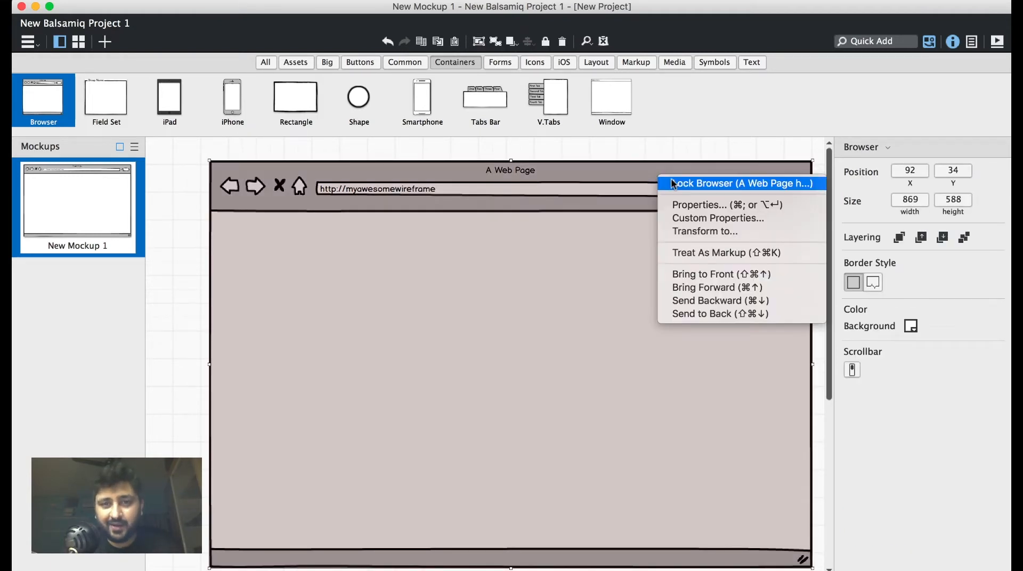
pyautogui.click(668, 183)
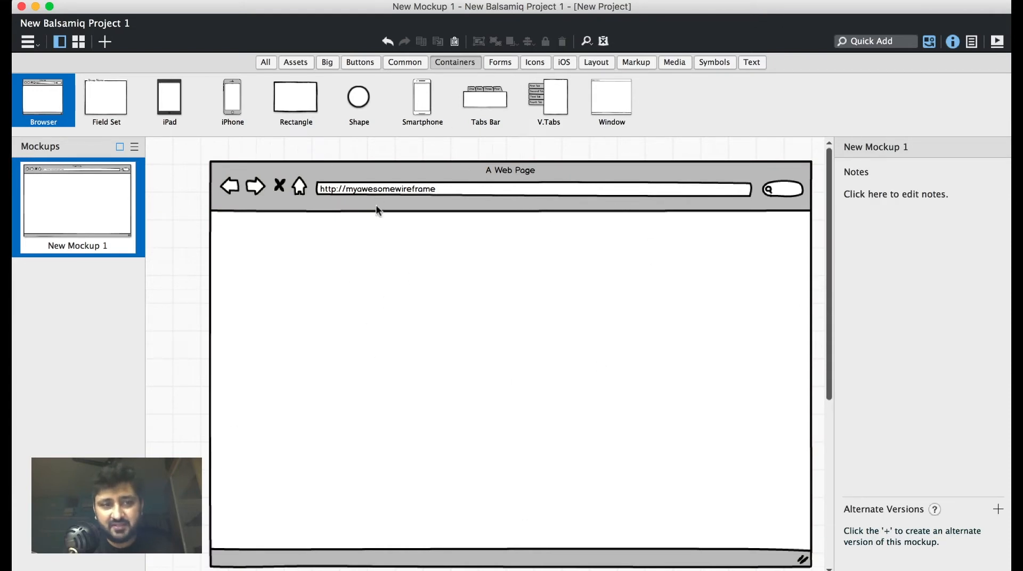
pyautogui.scroll(-1, 467, 321)
pyautogui.hscroll(3, 467, 321)
pyautogui.hscroll(-3, 467, 321)
pyautogui.scroll(1, 467, 321)
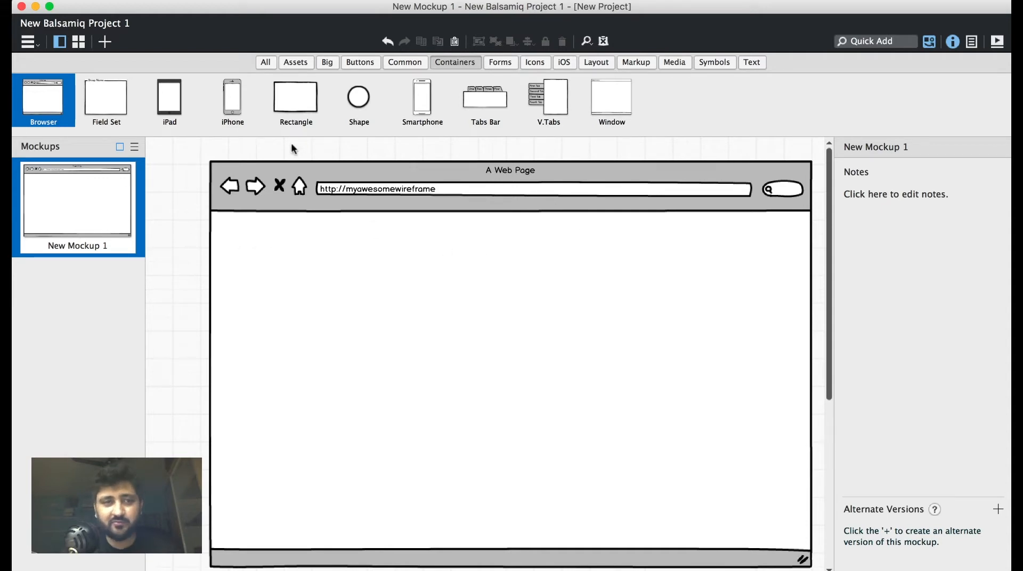
# Add a button labelled "Click Me" inside the browser container at about X 395, Y 247.
pyautogui.click(402, 64)
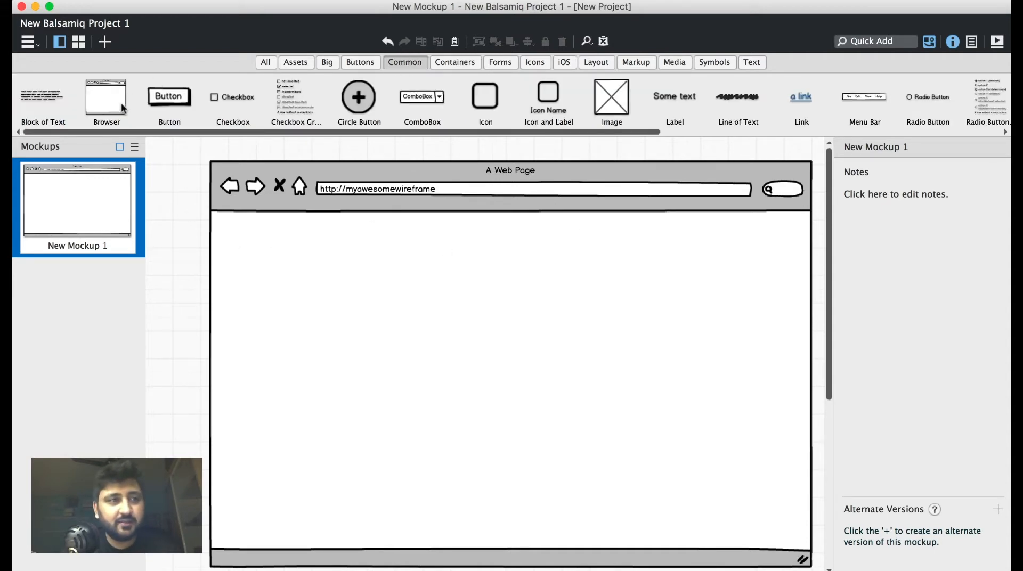
pyautogui.moveTo(150, 97); pyautogui.dragTo(420, 311)
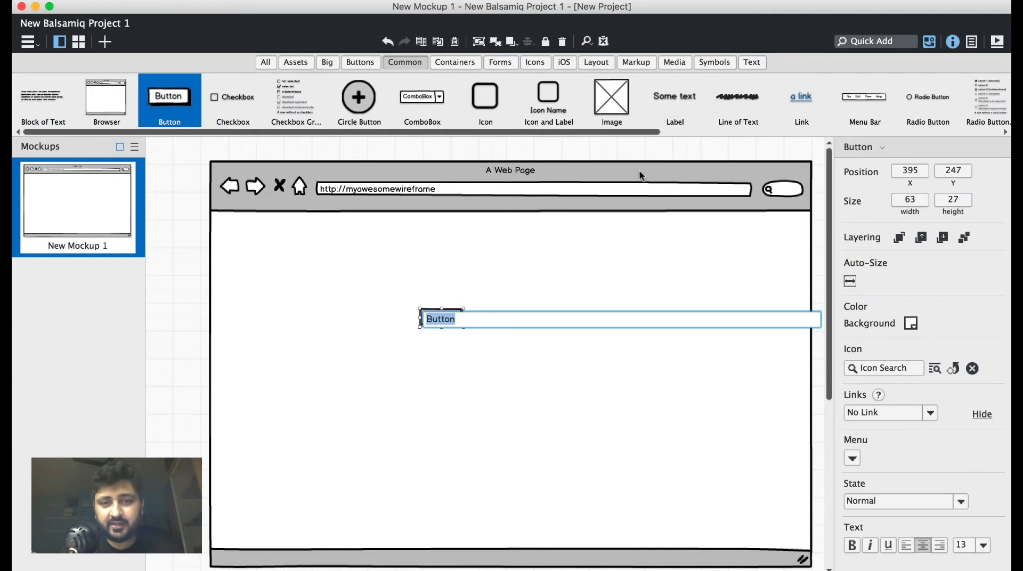
pyautogui.write('Click Me')
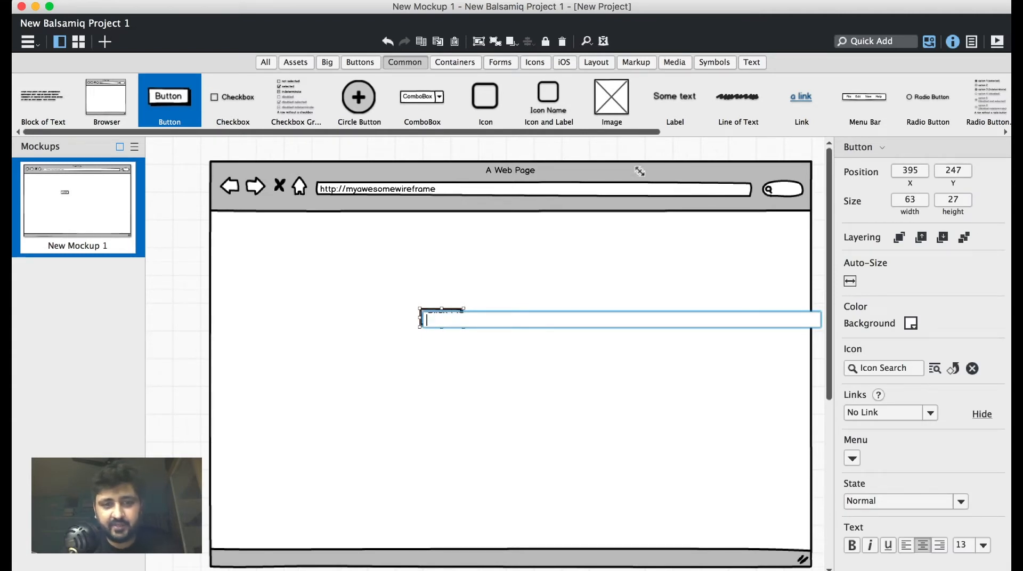
pyautogui.press('Return')
pyautogui.click(602, 308)
# Unlock the browser container and move it left to about X 49, Y 34.
pyautogui.rightClick(710, 166)
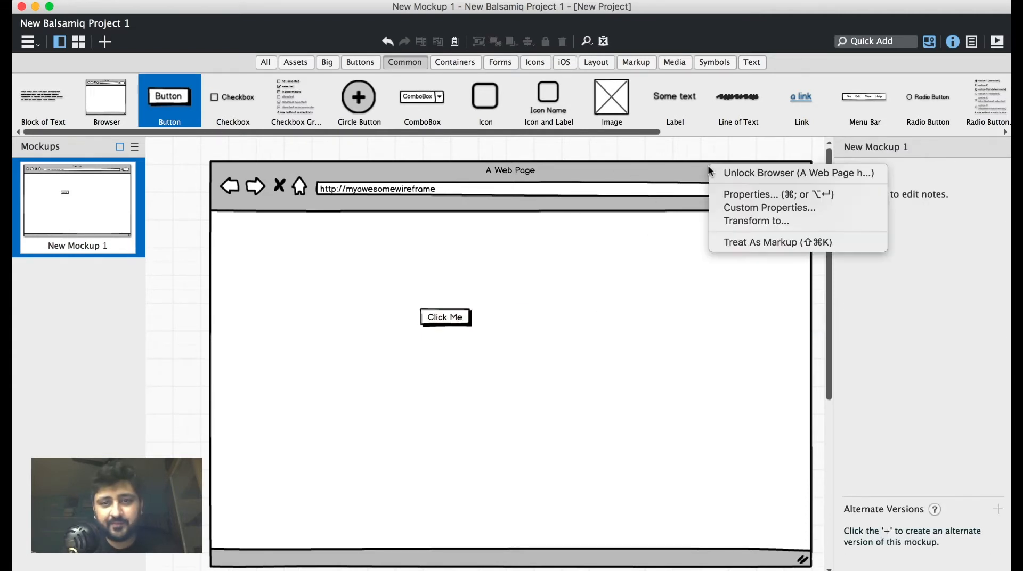
pyautogui.click(726, 173)
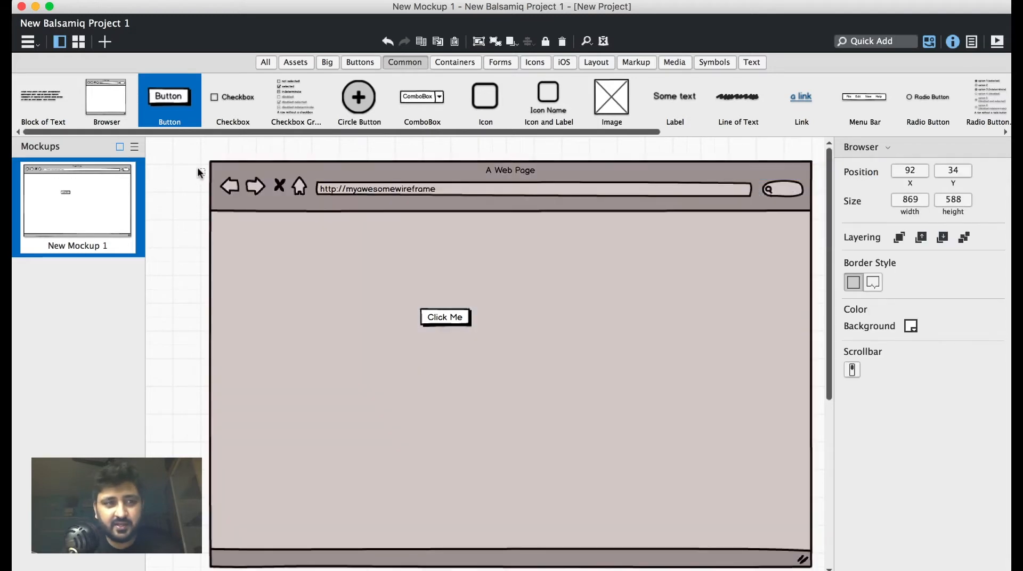
pyautogui.moveTo(175, 153); pyautogui.dragTo(667, 486)
pyautogui.moveTo(718, 465)
pyautogui.mouseDown()
pyautogui.moveTo(655, 467)
pyautogui.moveTo(658, 426)
pyautogui.moveTo(750, 428)
pyautogui.moveTo(702, 465)
pyautogui.mouseUp()
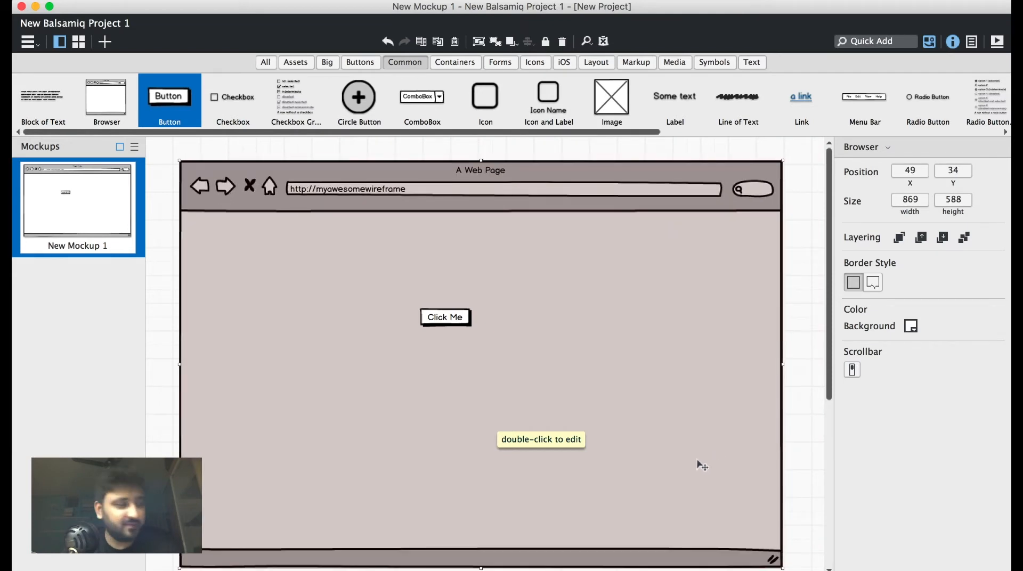
pyautogui.click(691, 145)
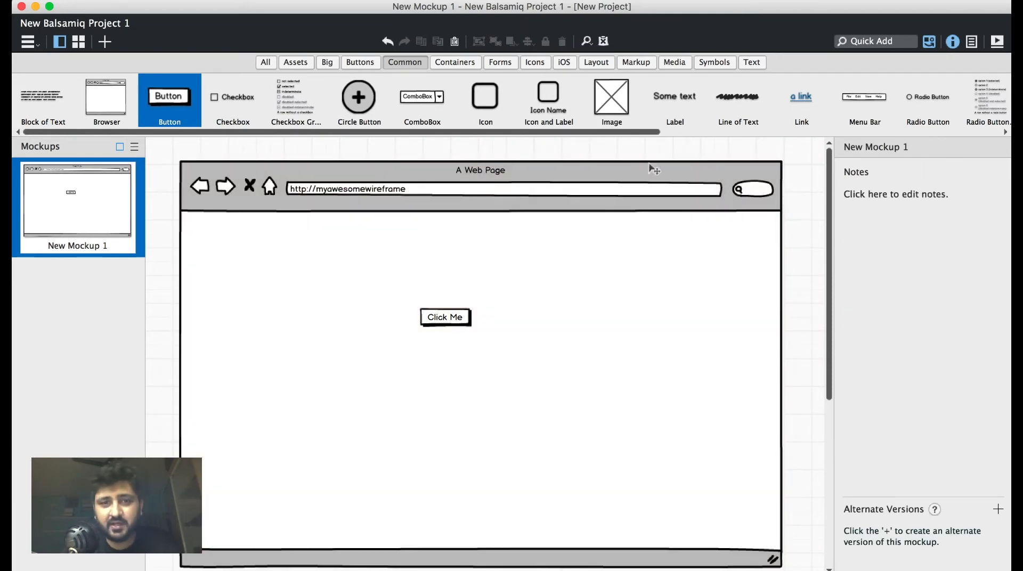
# Lock the repositioned browser container on the canvas.
pyautogui.rightClick(648, 161)
pyautogui.click(675, 166)
pyautogui.click(675, 166)
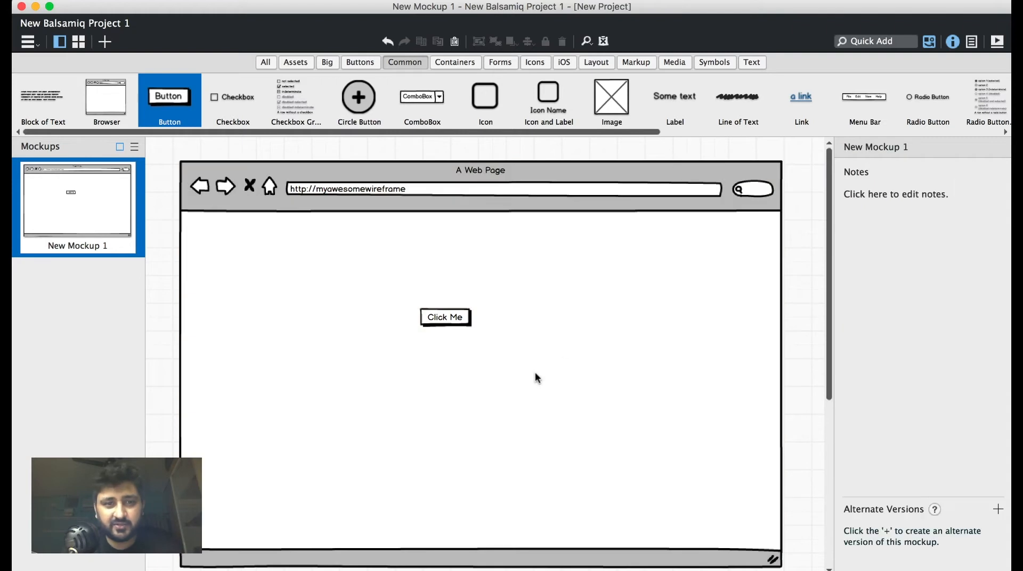
# Remove the "Click Me" button from the mockup.
pyautogui.click(450, 320)
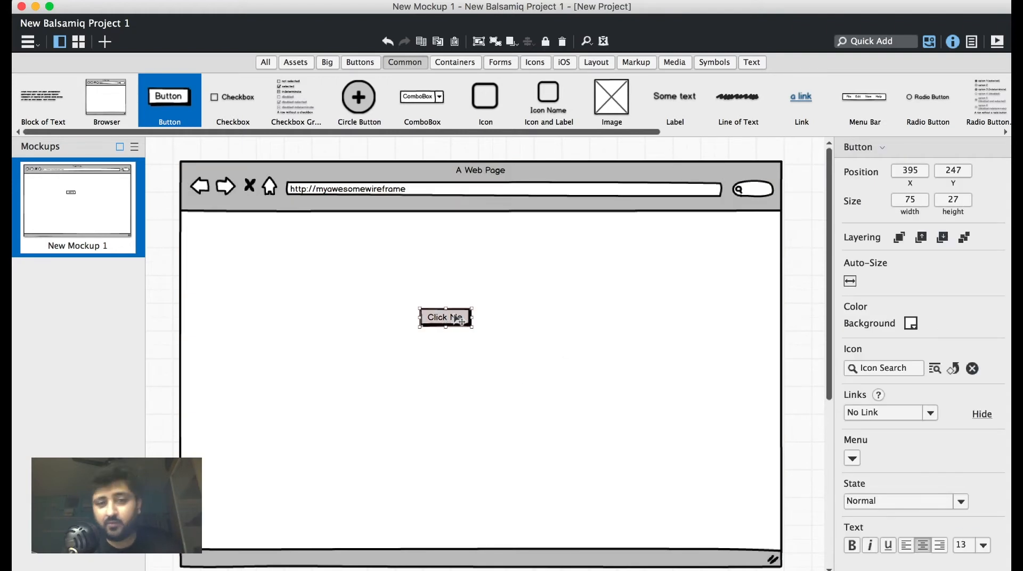
pyautogui.rightClick(454, 315)
pyautogui.click(512, 334)
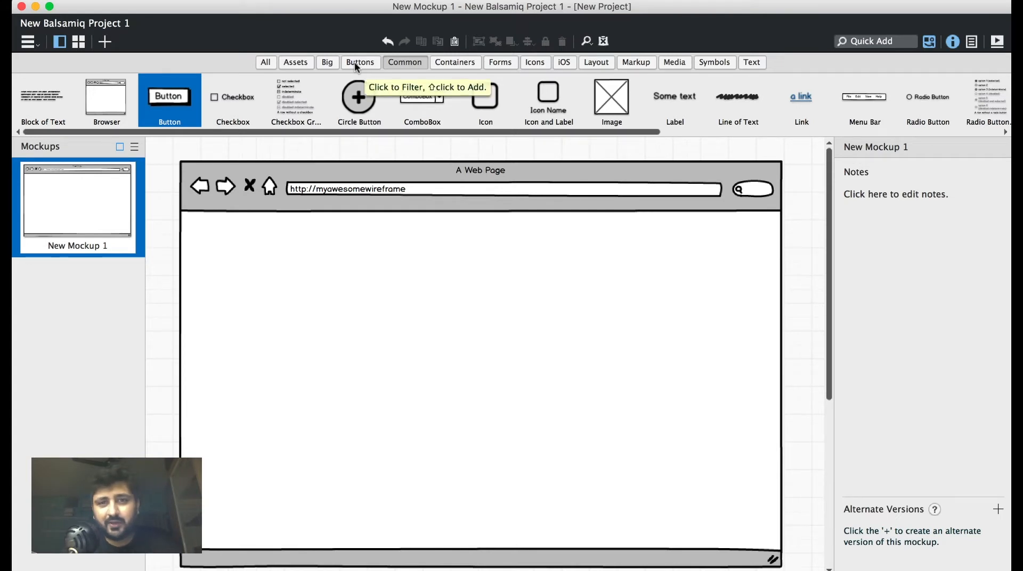
# Add a text label reading "Hello world" in the upper part of the page at about X 422, Y 179.
pyautogui.click(749, 63)
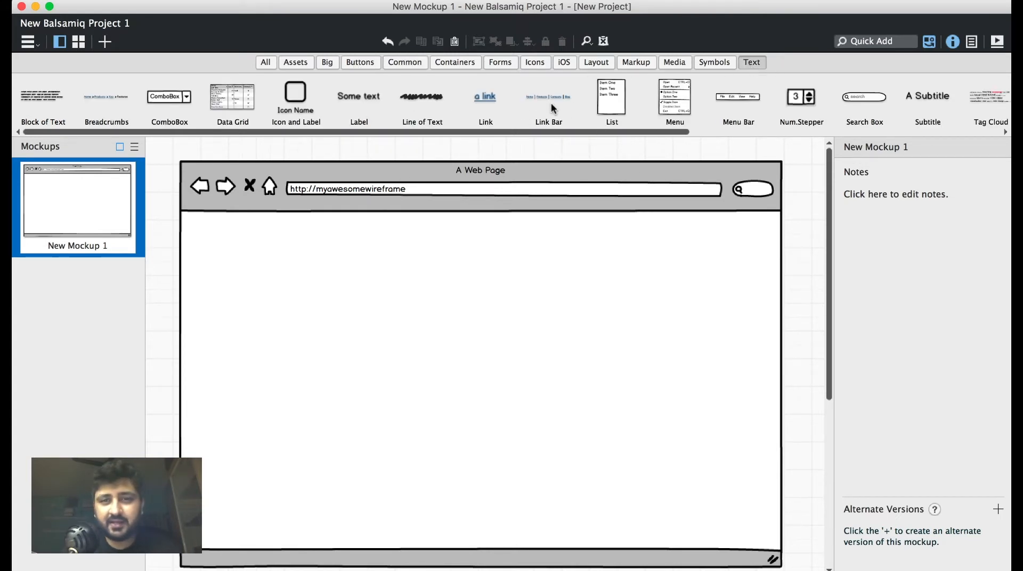
pyautogui.hscroll(10, 552, 108)
pyautogui.hscroll(-5, 551, 102)
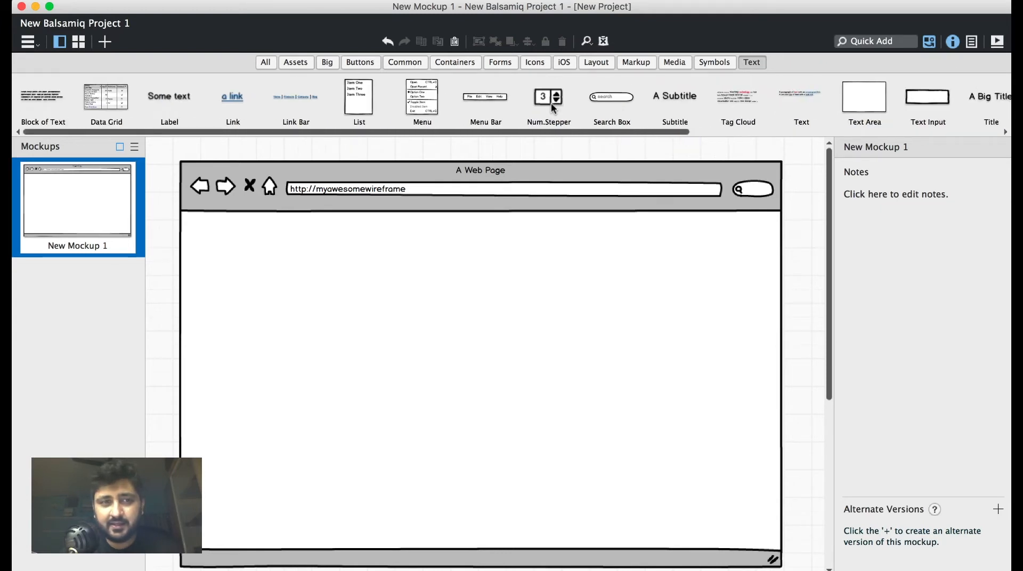
pyautogui.moveTo(197, 100); pyautogui.dragTo(437, 260)
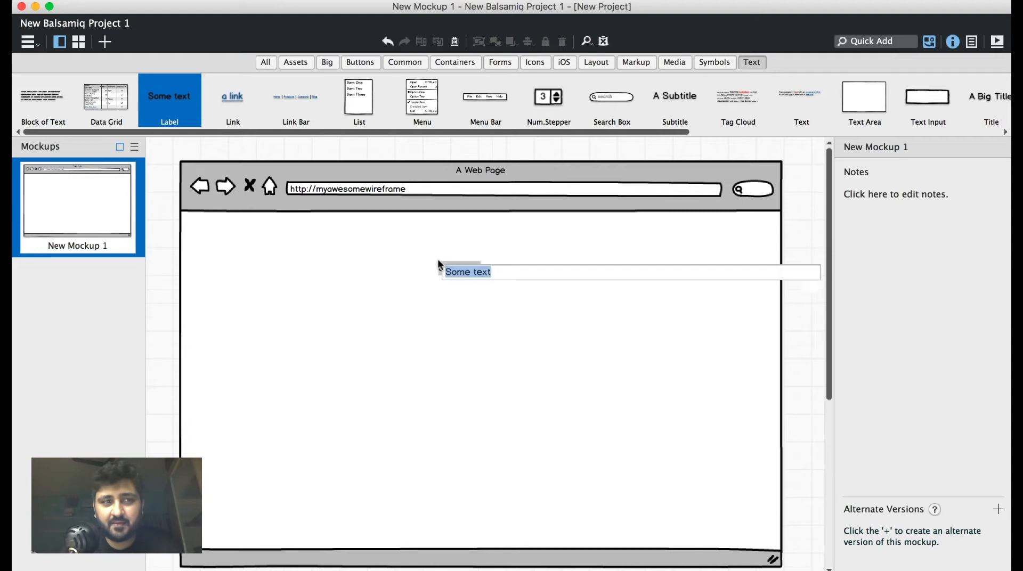
pyautogui.write('Hello world')
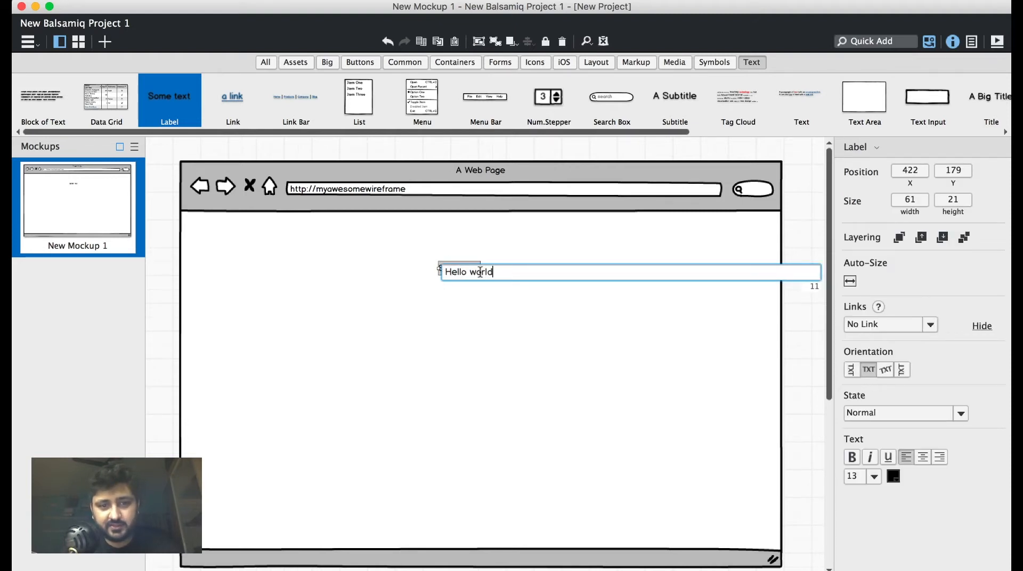
pyautogui.press('Return')
pyautogui.click(462, 349)
# Widen the "Hello world" label to about 170, keeping its text as it is.
pyautogui.click(467, 274)
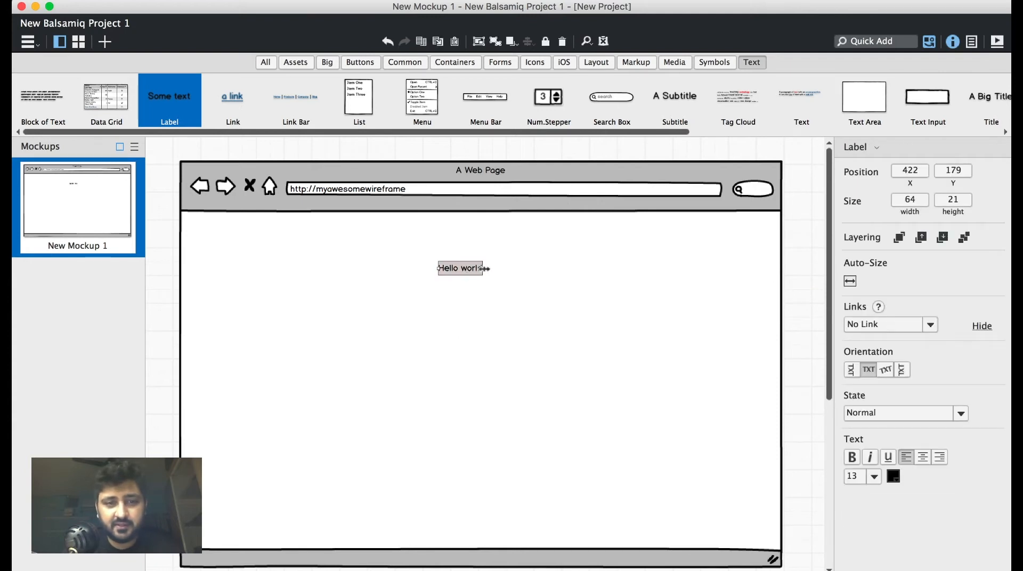
pyautogui.moveTo(485, 269); pyautogui.dragTo(556, 269)
pyautogui.doubleClick(465, 271)
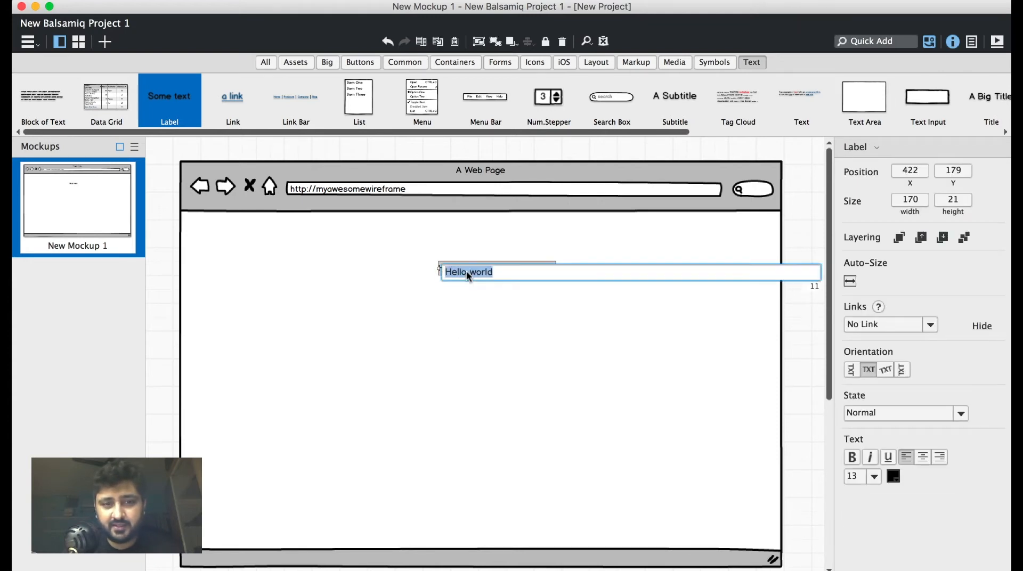
pyautogui.press('Return')
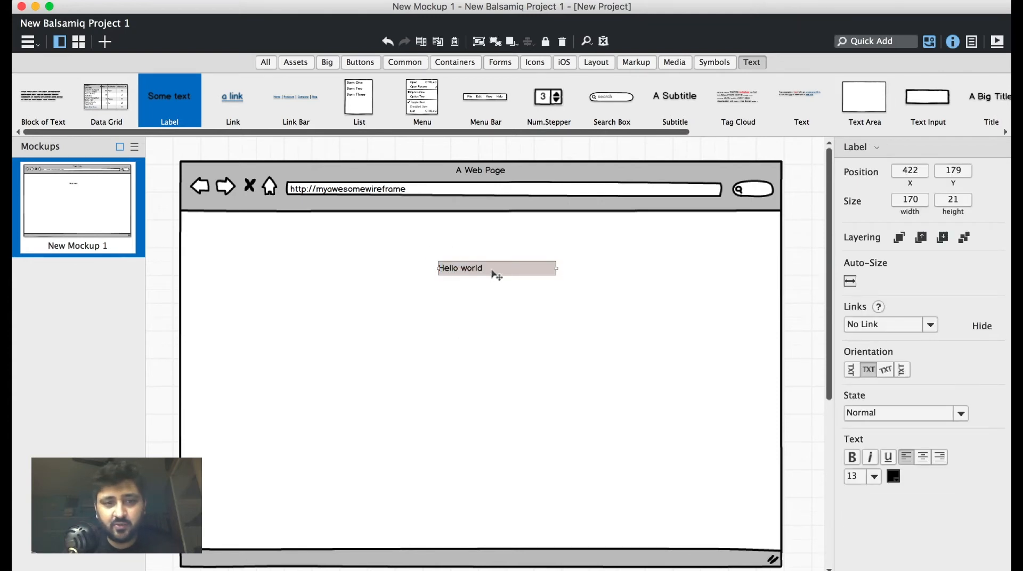
pyautogui.click(480, 308)
# Center the "Hello world" text within its label and move the label to about X 385, Y 180.
pyautogui.click(470, 273)
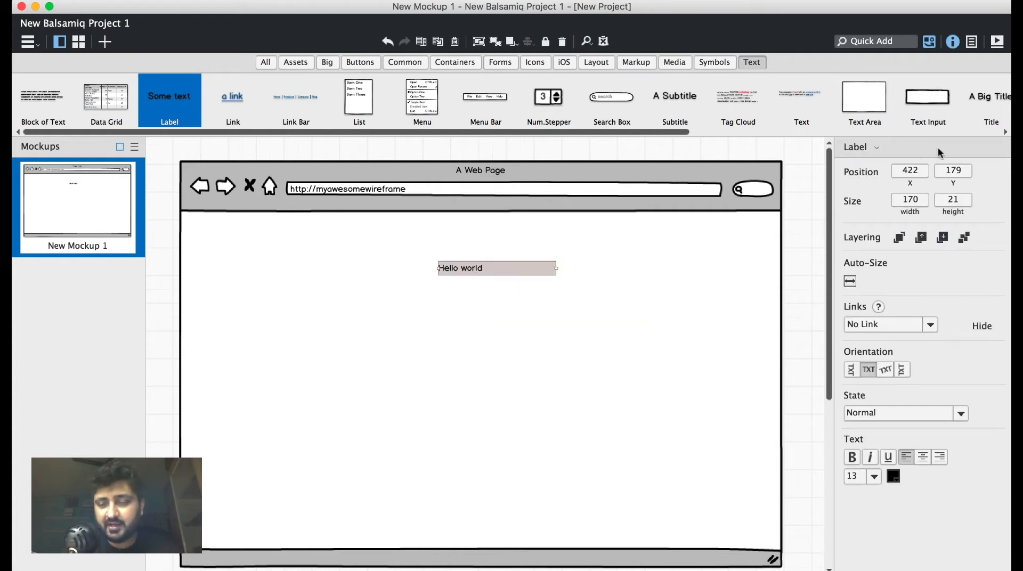
pyautogui.click(921, 457)
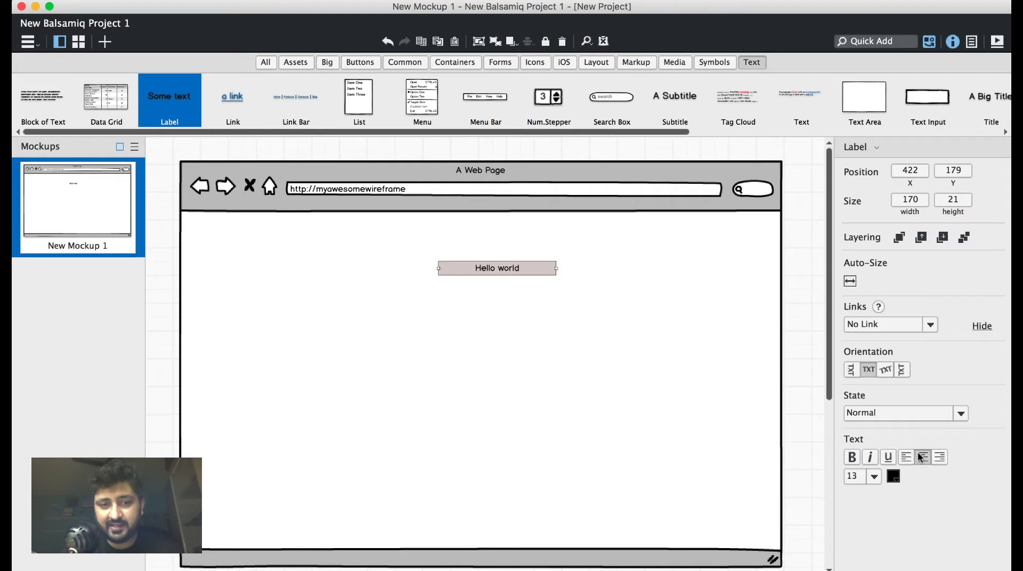
pyautogui.moveTo(533, 272); pyautogui.dragTo(508, 273)
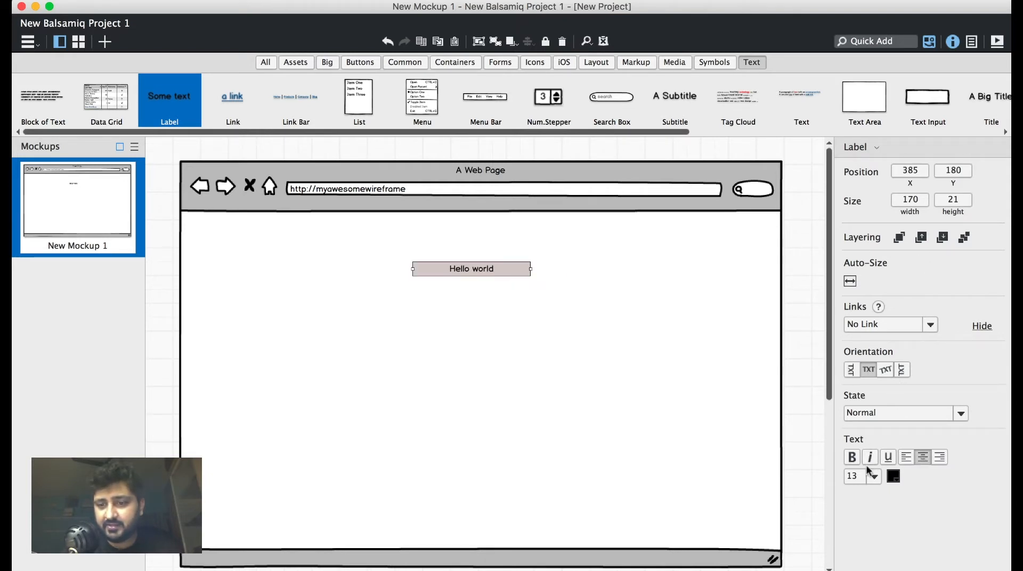
# Enlarge the "Hello world" label's font, trying size 18 before choosing size 60.
pyautogui.click(852, 477)
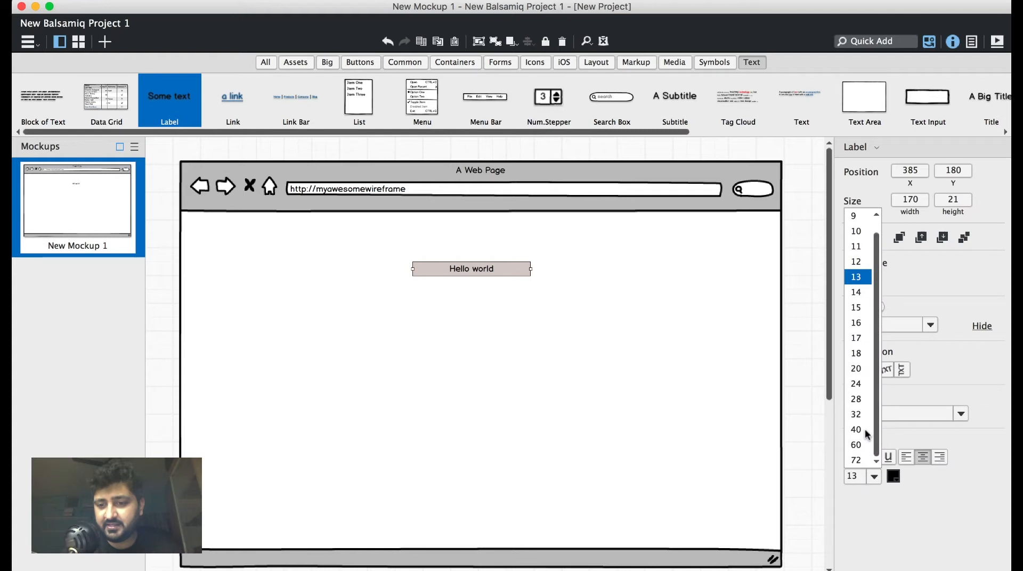
pyautogui.click(859, 352)
pyautogui.click(872, 477)
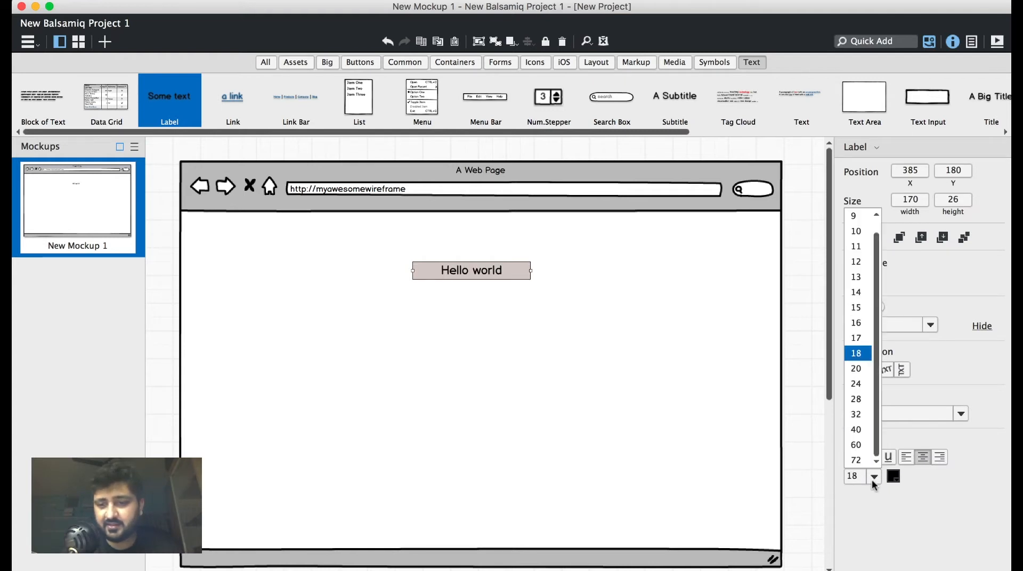
pyautogui.click(868, 440)
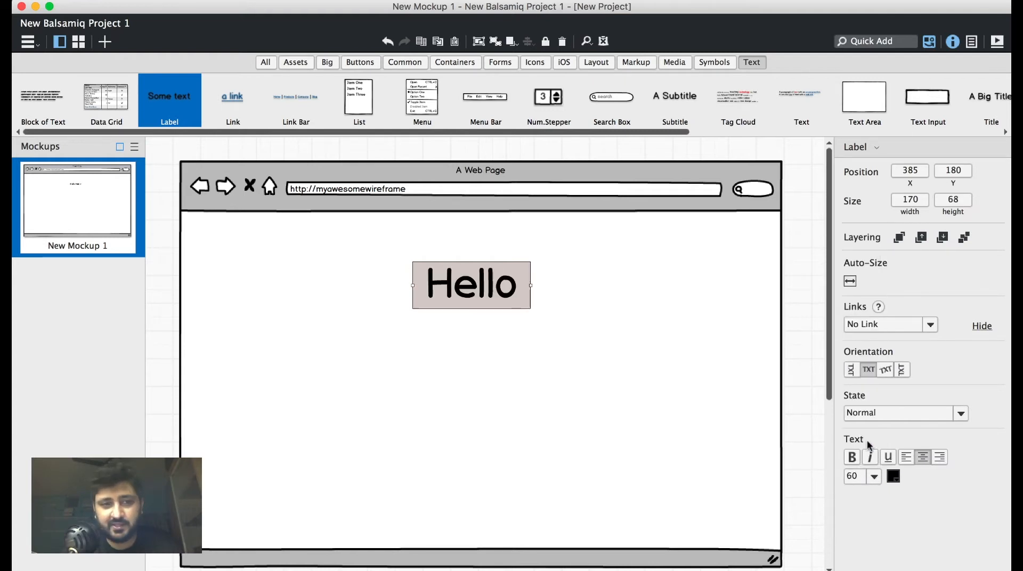
# Widen the "Hello world" label to about 336 to fit both words on one line, placing it at about X 329.
pyautogui.click(561, 321)
pyautogui.click(525, 288)
pyautogui.moveTo(530, 286); pyautogui.dragTo(502, 299)
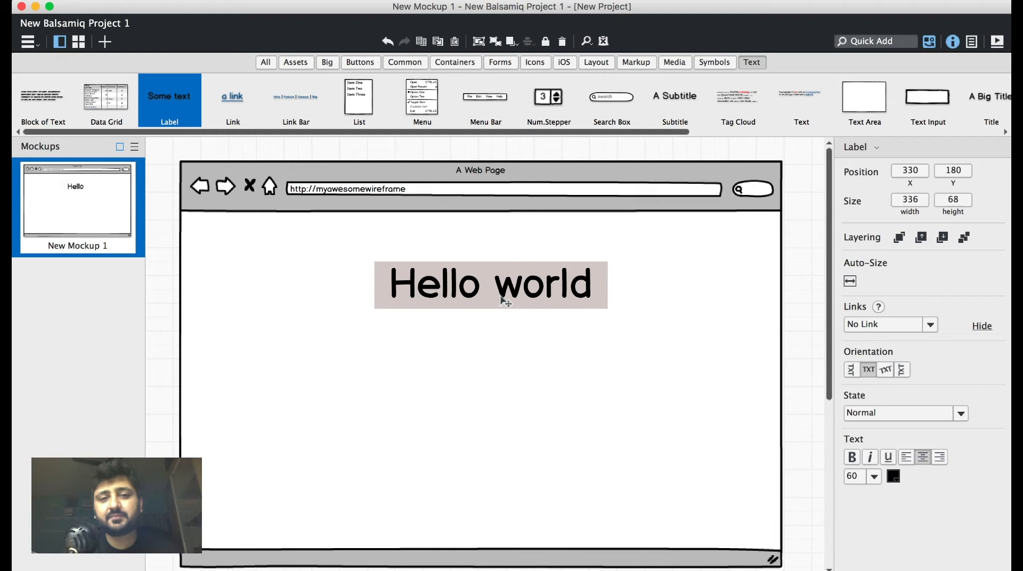
pyautogui.click(503, 366)
# Add a subtitle reading "How's the wireframing going on?" directly below the "Hello world" heading at about X 329, Y 264.
pyautogui.moveTo(691, 105); pyautogui.dragTo(441, 322)
pyautogui.doubleClick(441, 322)
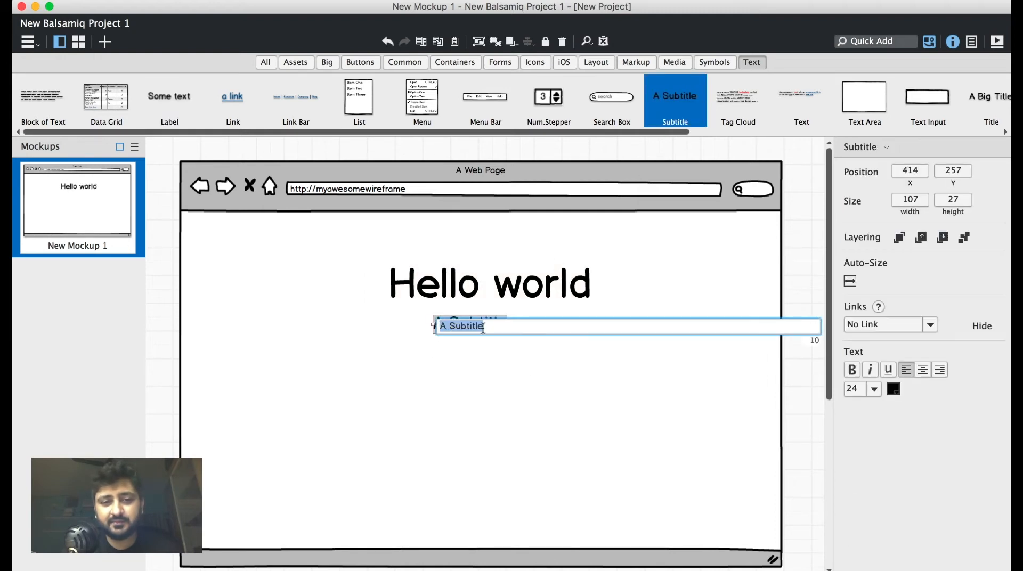
pyautogui.write('How')
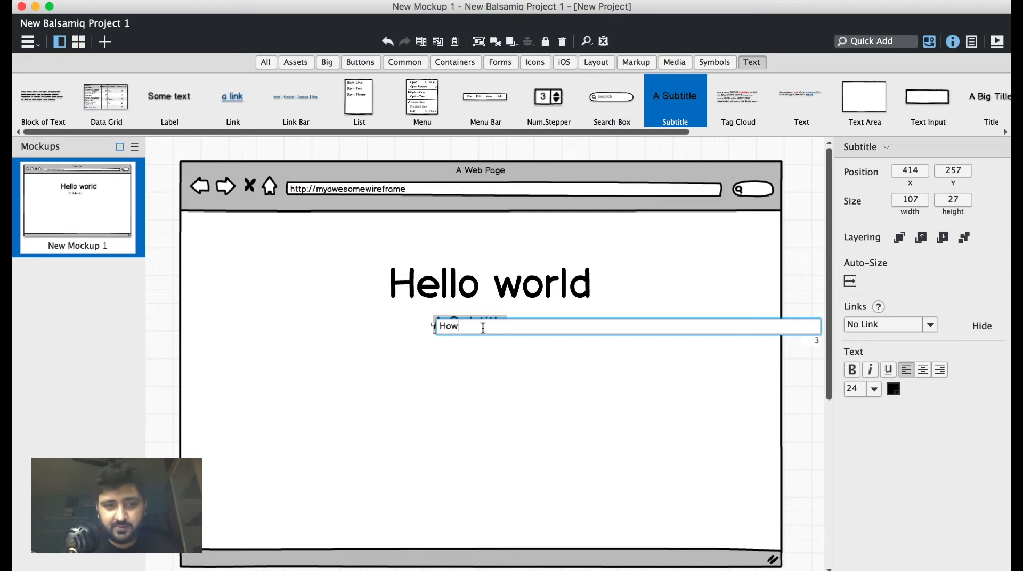
pyautogui.write("'s hte")
pyautogui.press('BackSpace')
pyautogui.press('BackSpace')
pyautogui.press('BackSpace')
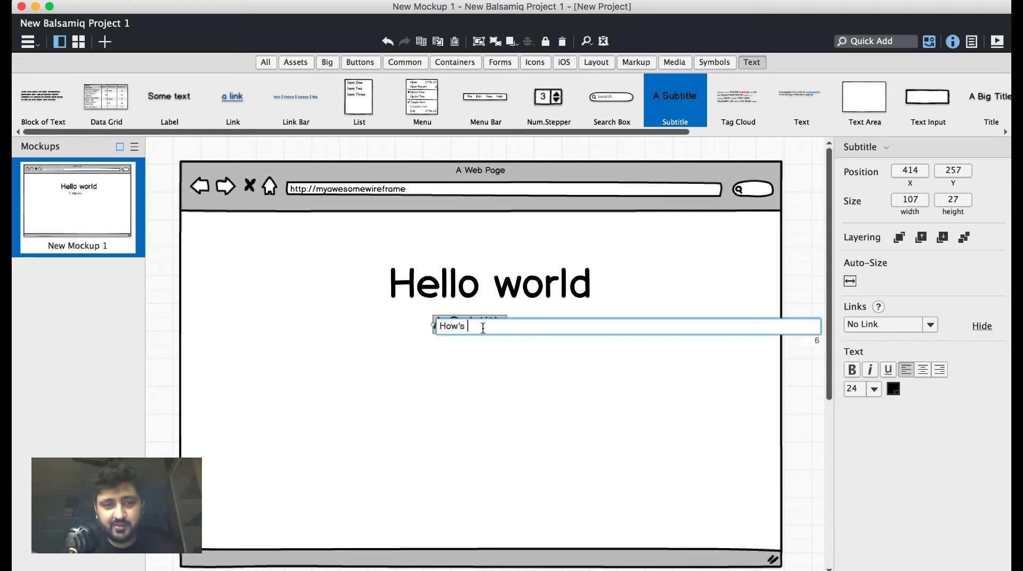
pyautogui.write('the wireframing going on?')
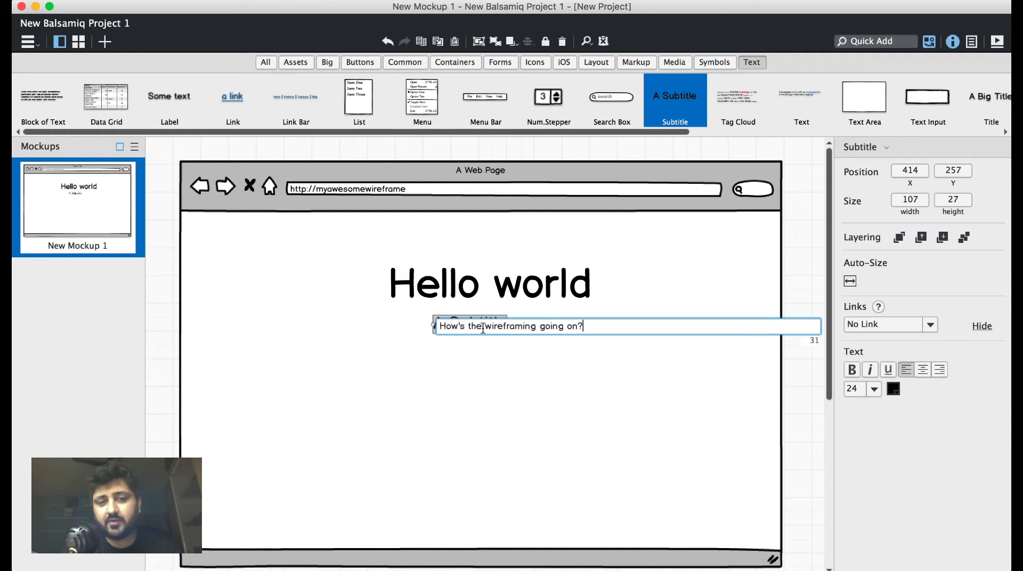
pyautogui.press('Return')
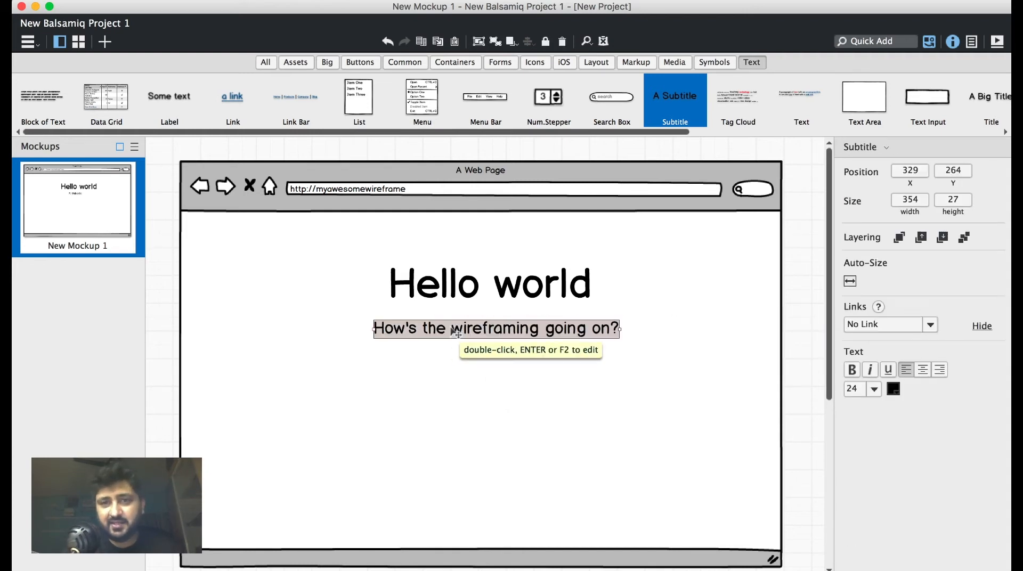
pyautogui.click(467, 342)
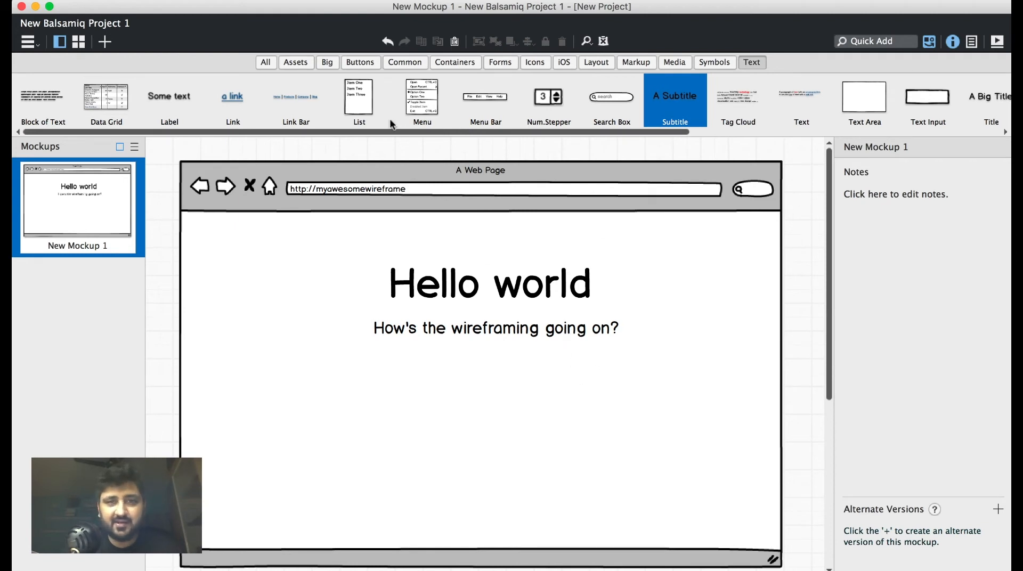
# Add a button labelled "YAY!" below the subtitle at about X 349, Y 320.
pyautogui.click(368, 63)
pyautogui.moveTo(47, 108); pyautogui.dragTo(388, 362)
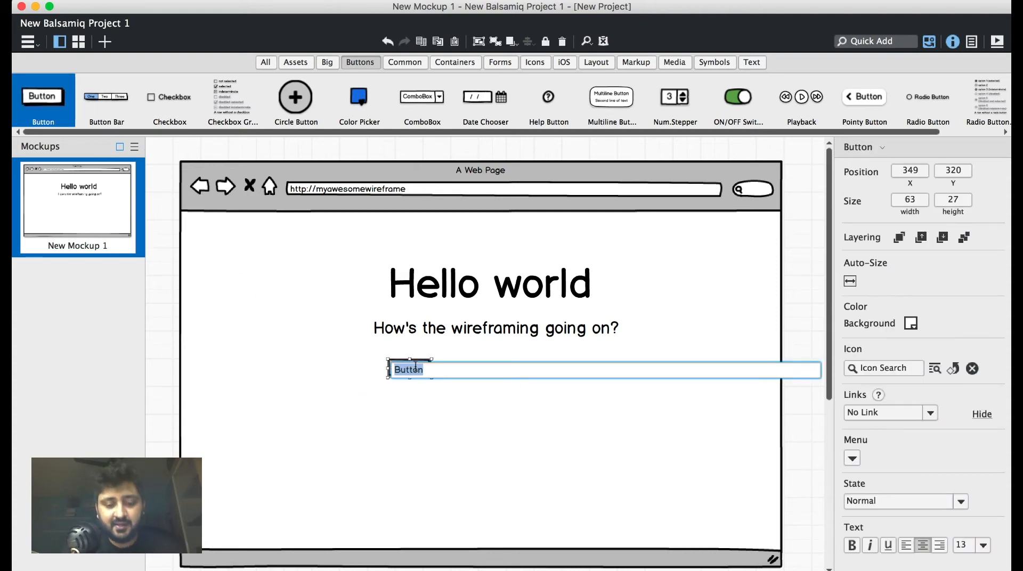
pyautogui.write('YAY!')
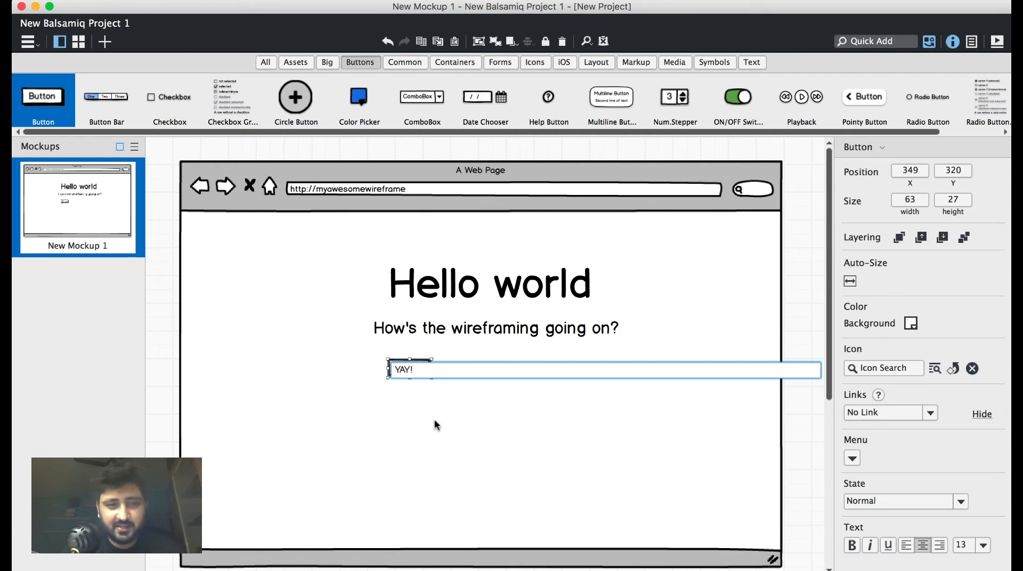
pyautogui.press('Return')
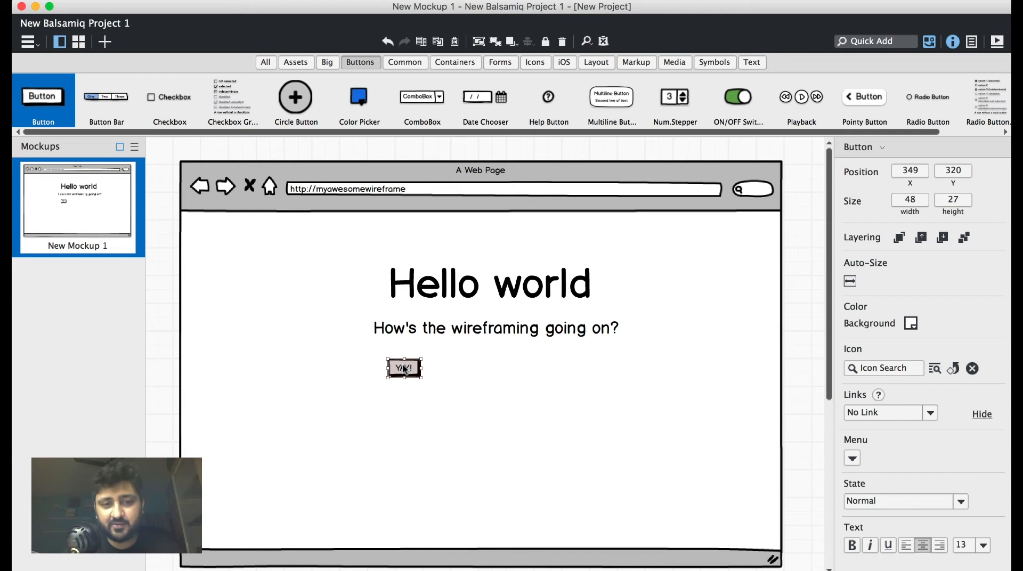
# Duplicate the "YAY!" button to about X 555 on the same row and relabel the copy "NAY!".
pyautogui.moveTo(405, 369); pyautogui.dragTo(549, 372)
pyautogui.doubleClick(548, 370)
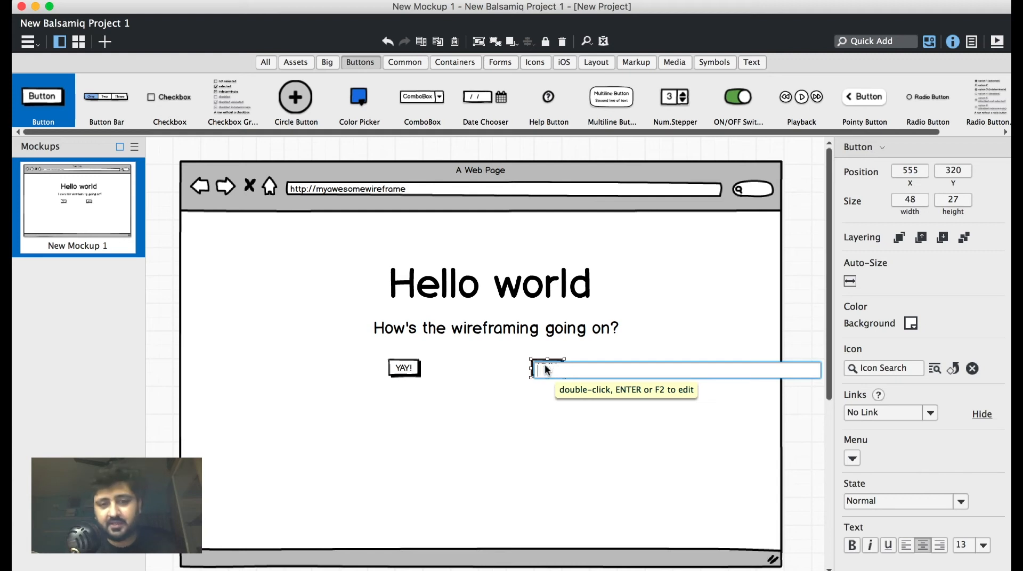
pyautogui.write('NAY!')
pyautogui.click(536, 444)
# Nudge the "YAY!" button slightly right and shift the heading, subtitle and both buttons together down toward the page's center.
pyautogui.moveTo(405, 373); pyautogui.dragTo(413, 373)
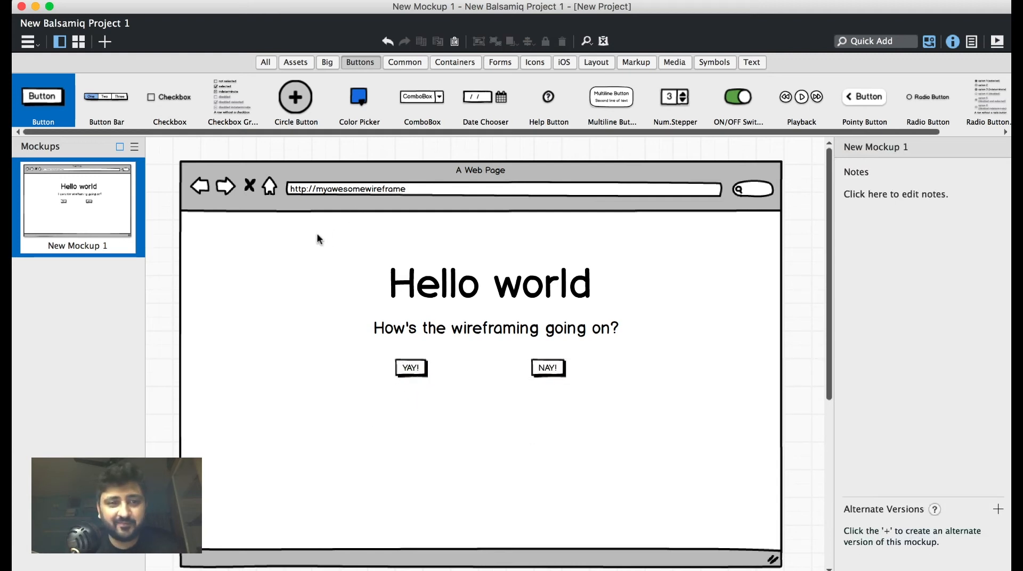
pyautogui.moveTo(317, 233); pyautogui.dragTo(635, 481)
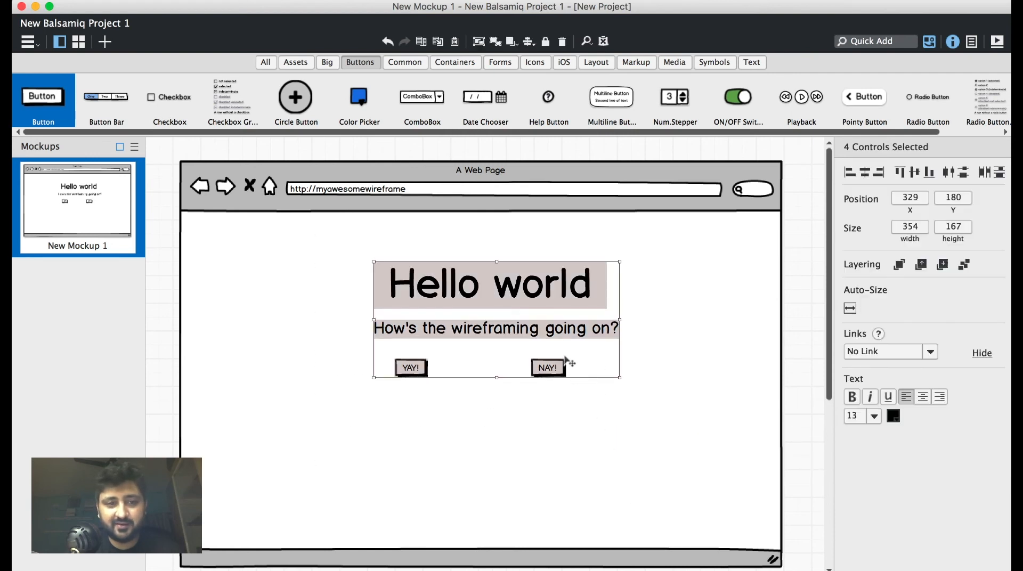
pyautogui.moveTo(523, 294); pyautogui.dragTo(511, 344)
pyautogui.click(561, 241)
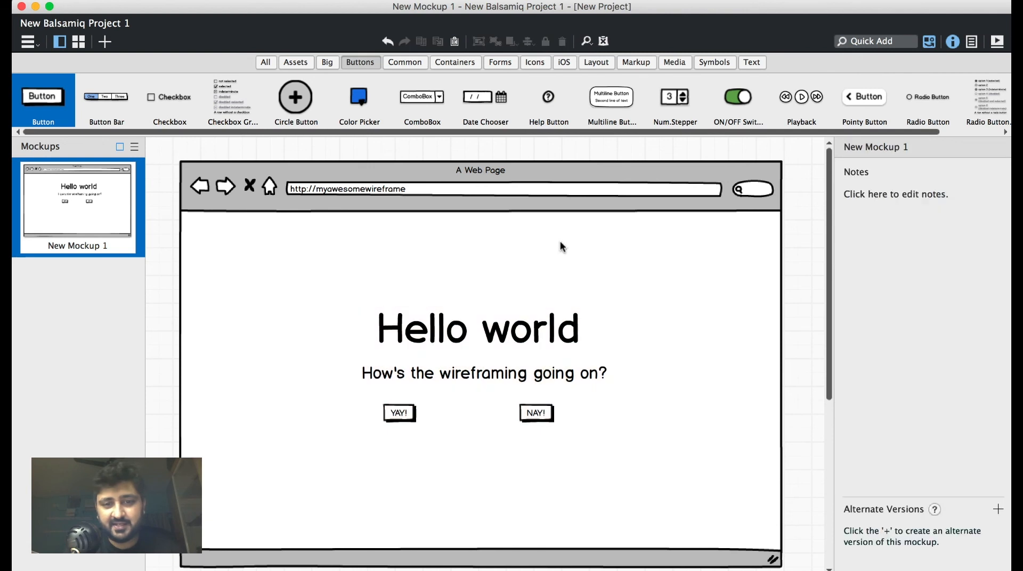